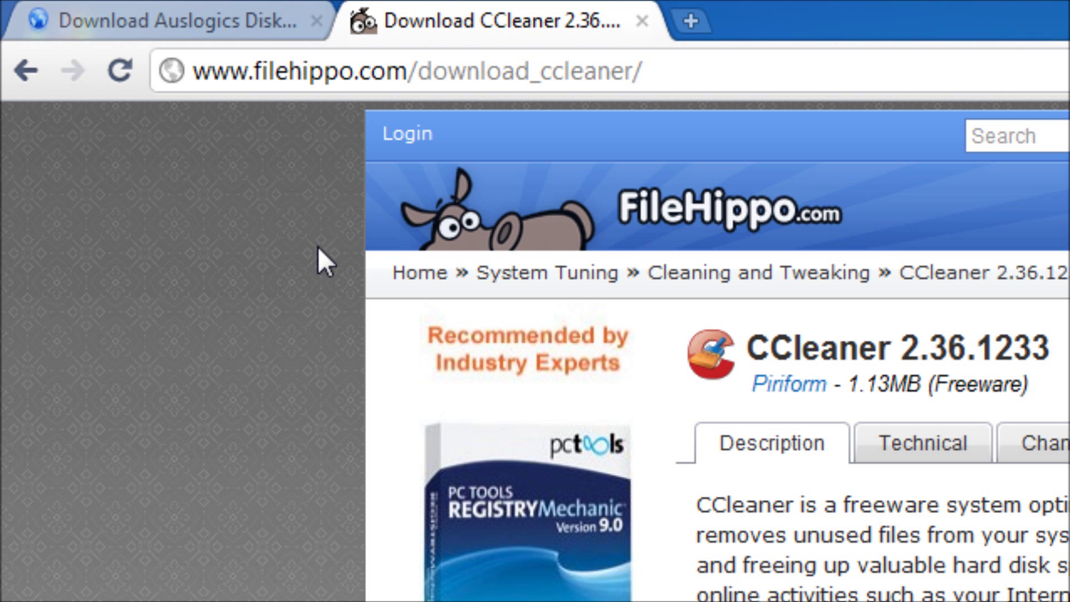
Step: Run disk-defrag-setup, uninstall the old Disk Defrag version and accept the licence
click(206, 24)
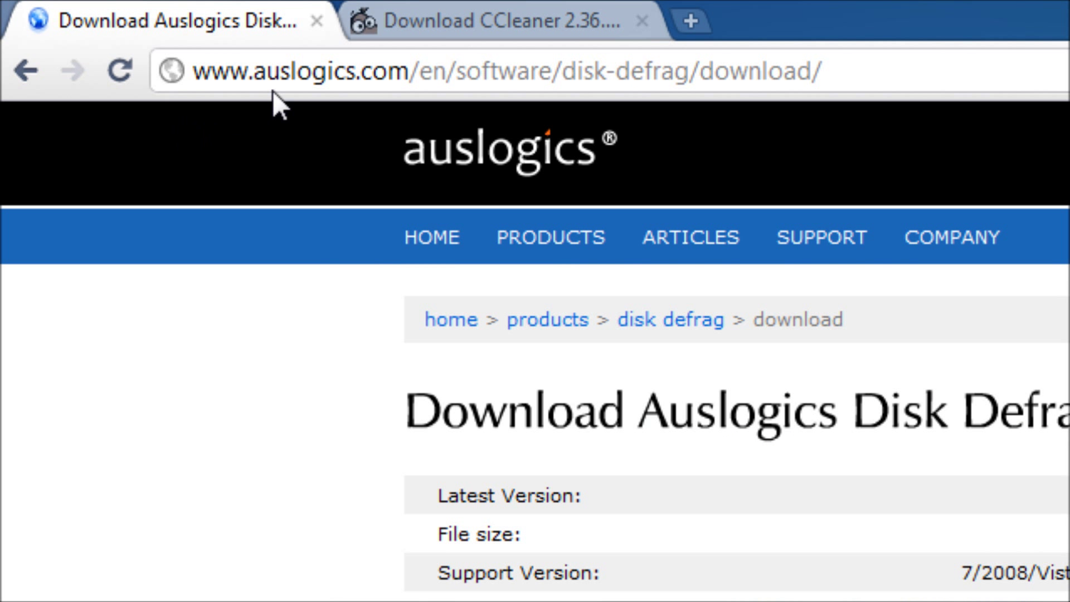
click(353, 37)
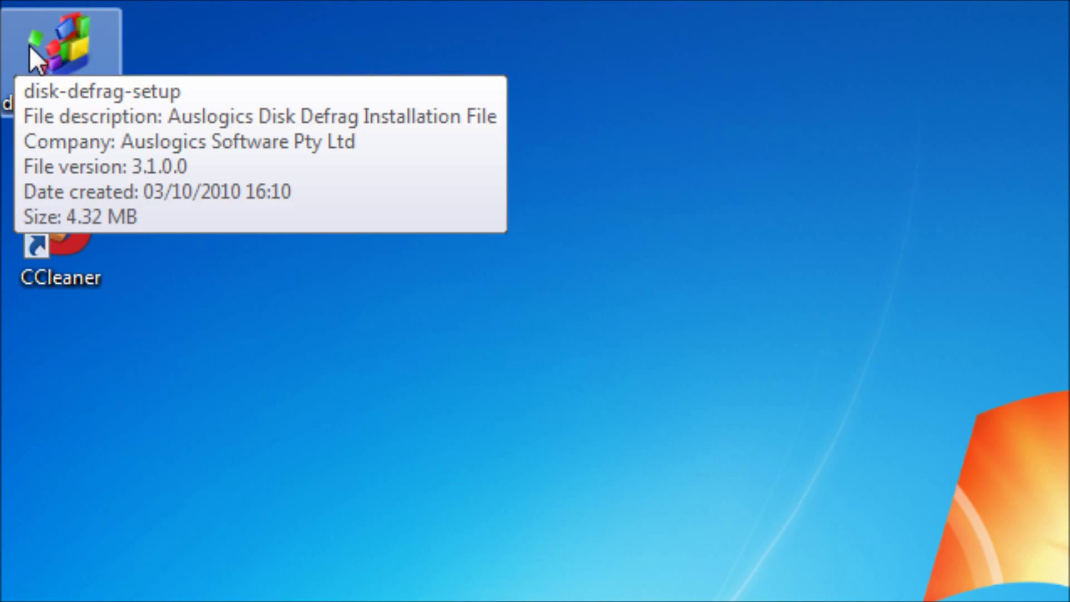
double_click(29, 45)
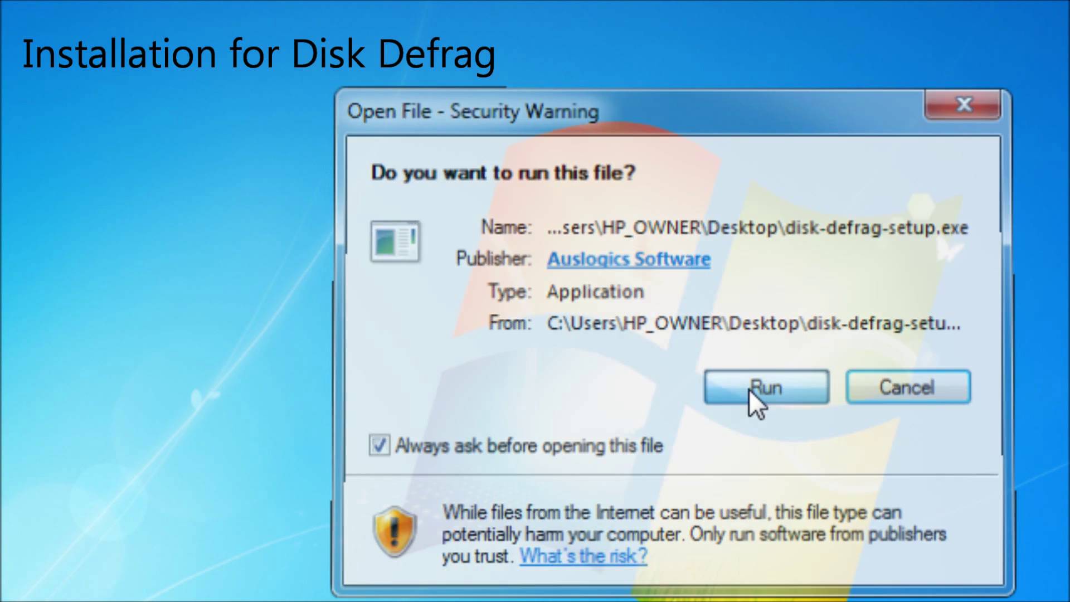
click(748, 390)
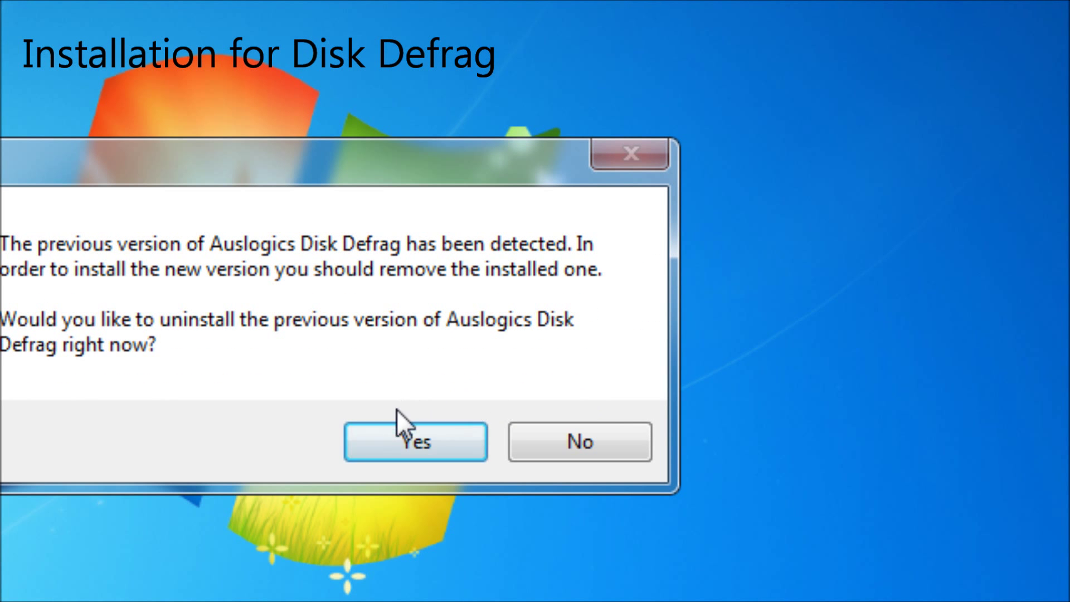
click(389, 436)
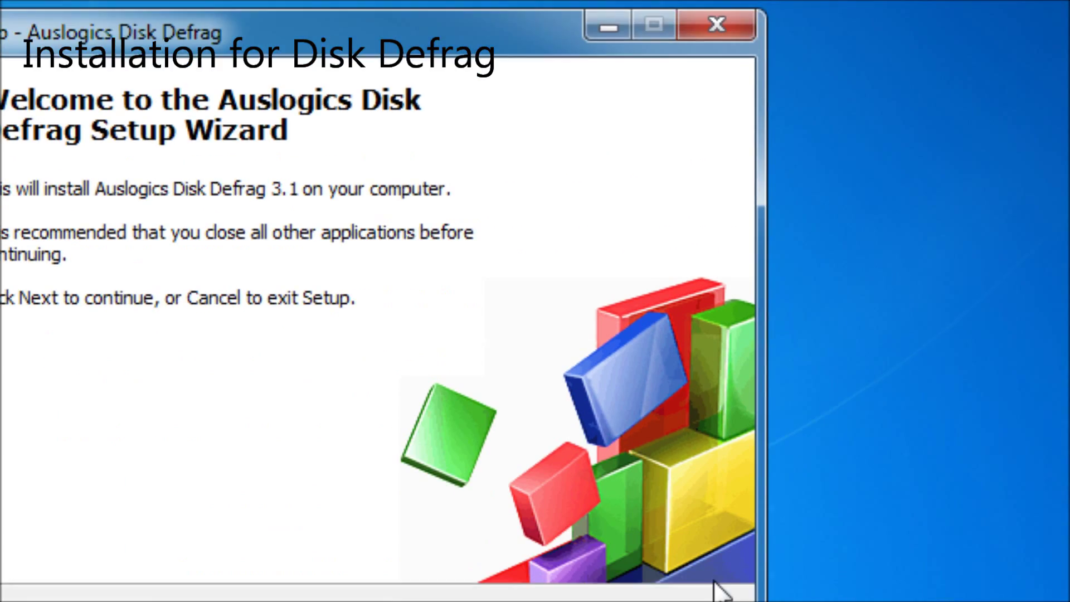
click(554, 426)
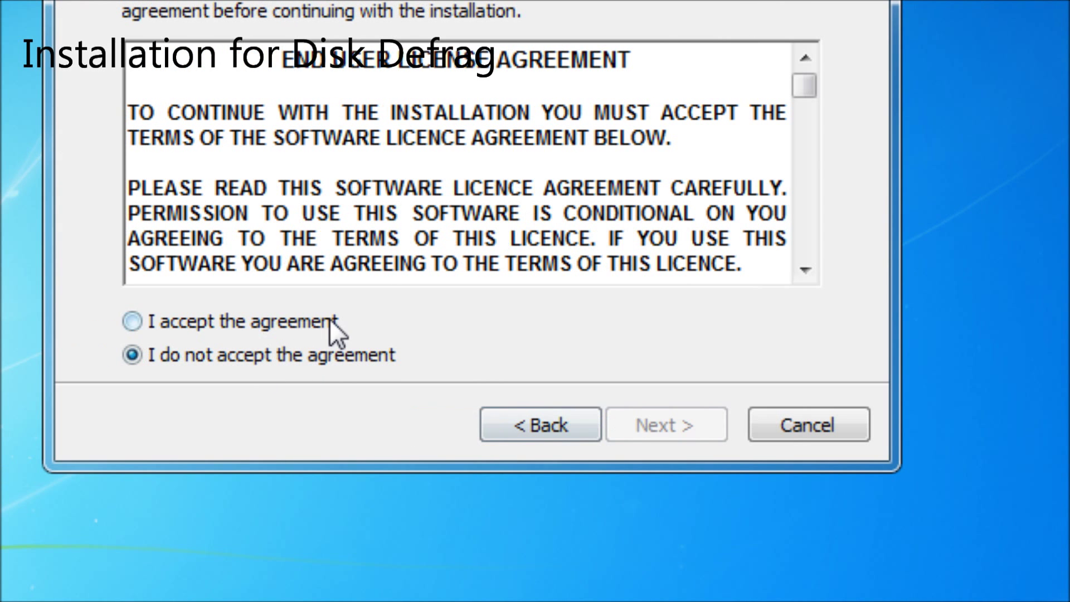
click(330, 321)
Step: Install Disk Defrag 3.1 to d:\ with a desktop icon and finish setup
click(616, 424)
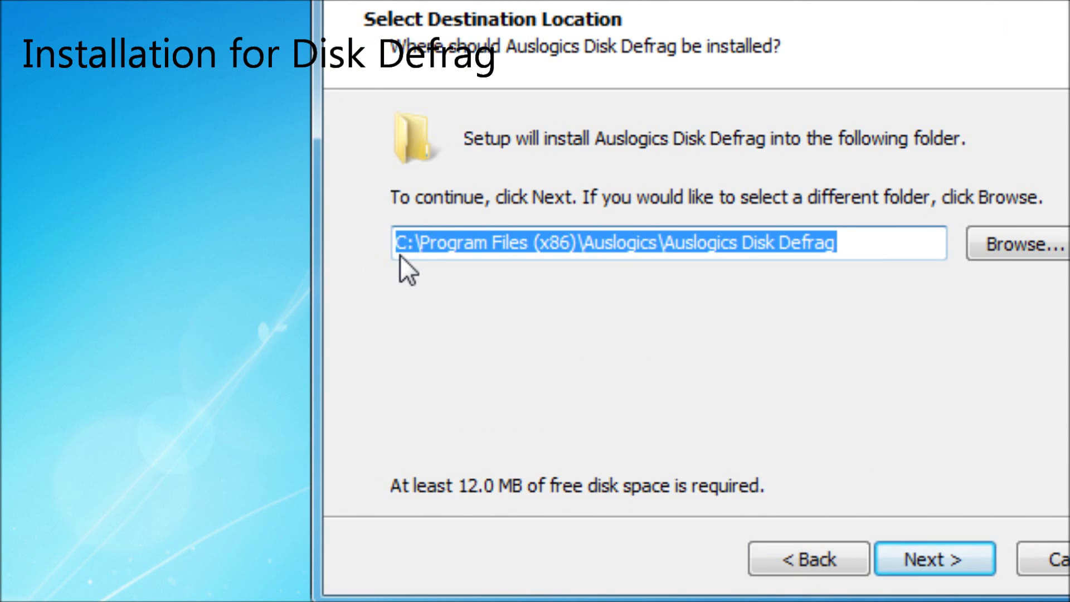
click(339, 252)
key(BackSpace)
text(d)
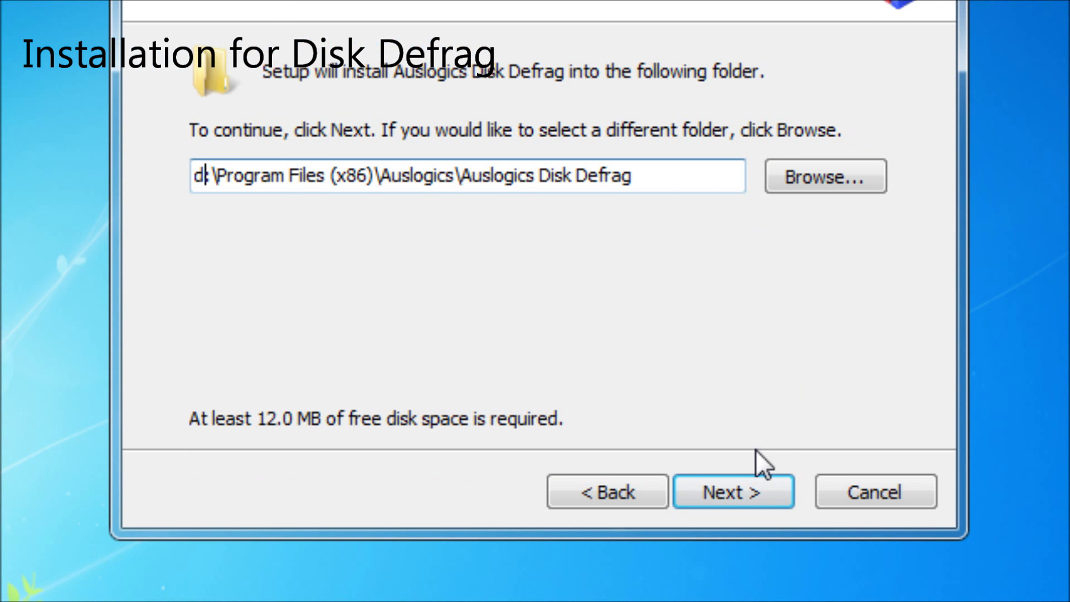
click(942, 559)
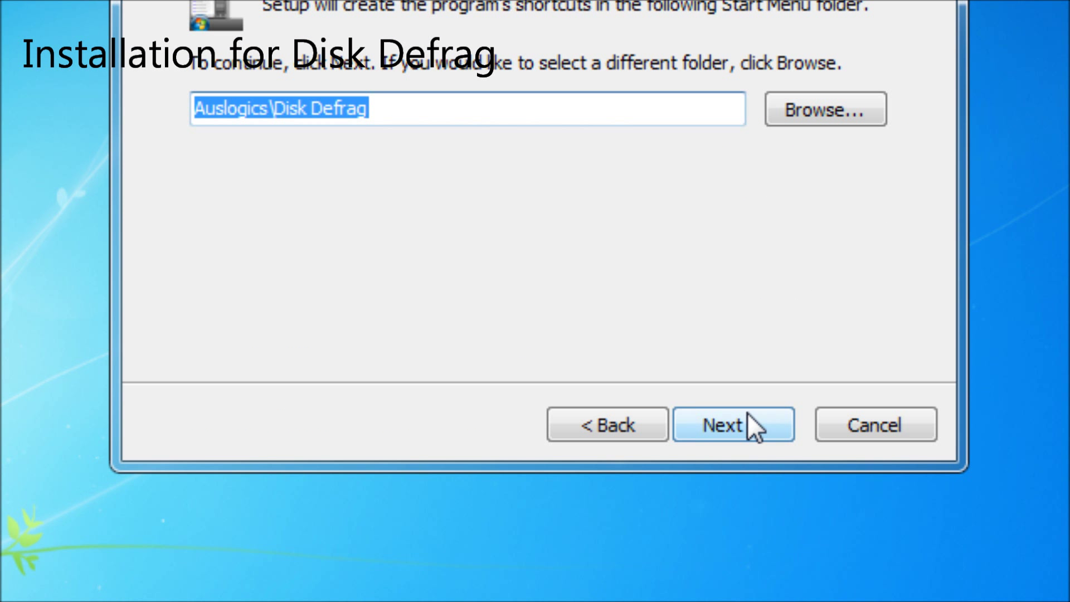
click(748, 413)
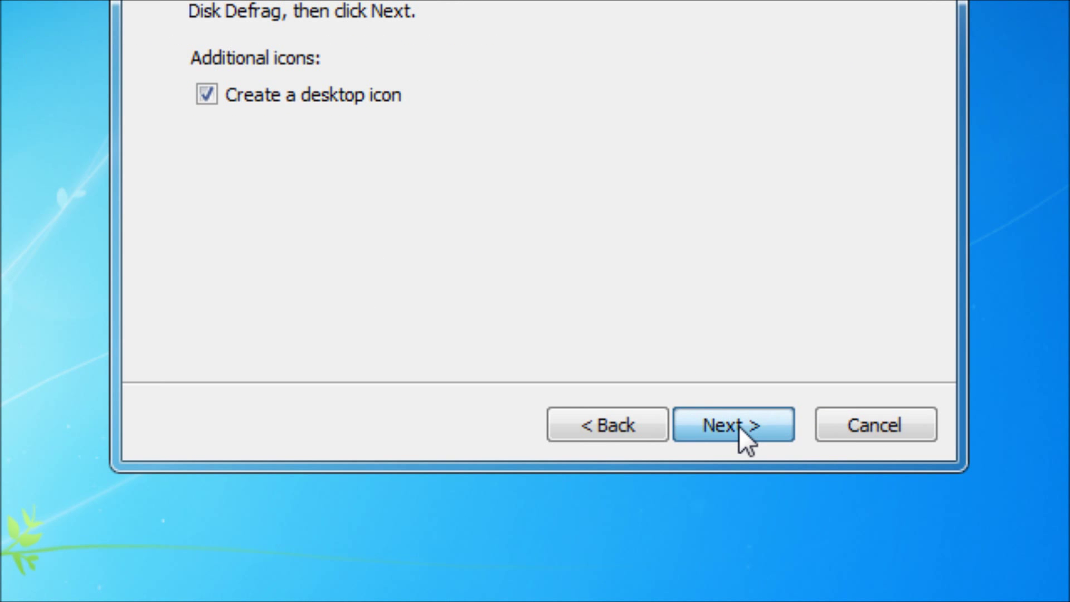
click(804, 560)
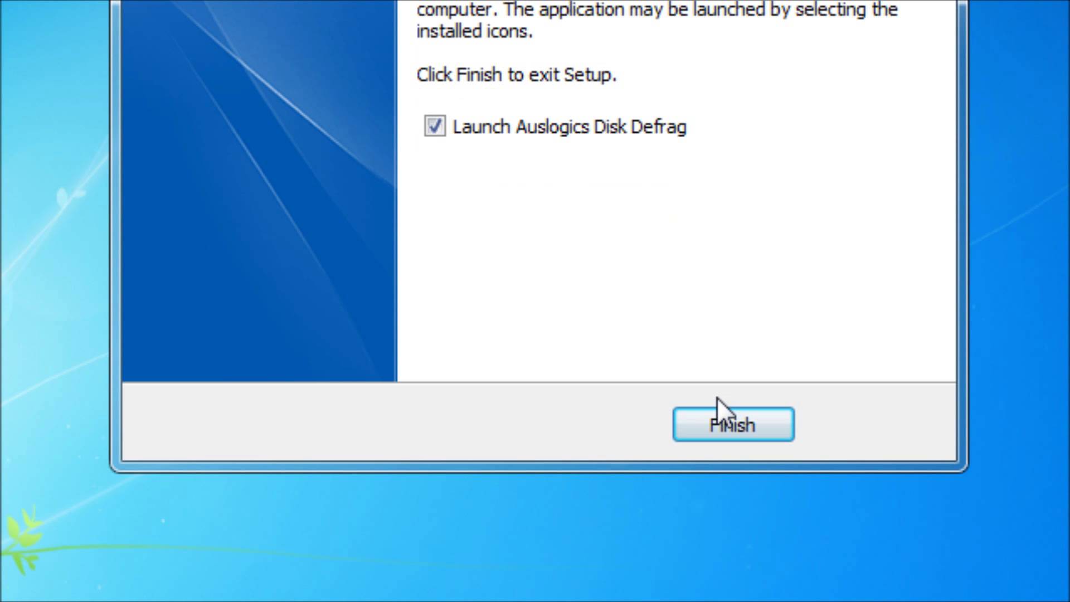
click(722, 415)
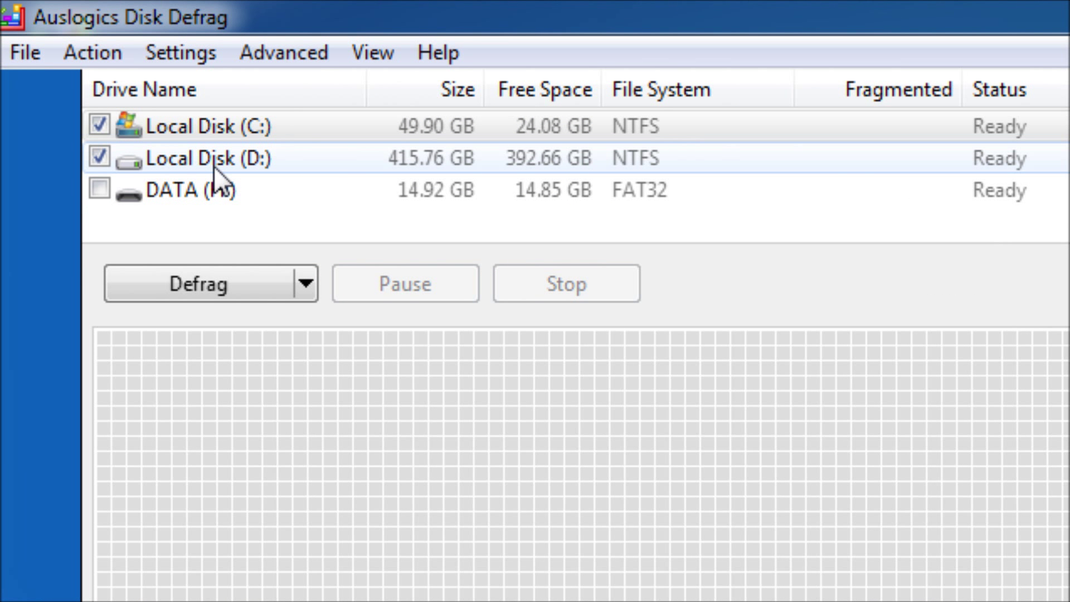
Step: Defragment the checked drives Local Disk C: and Local Disk D:
click(152, 279)
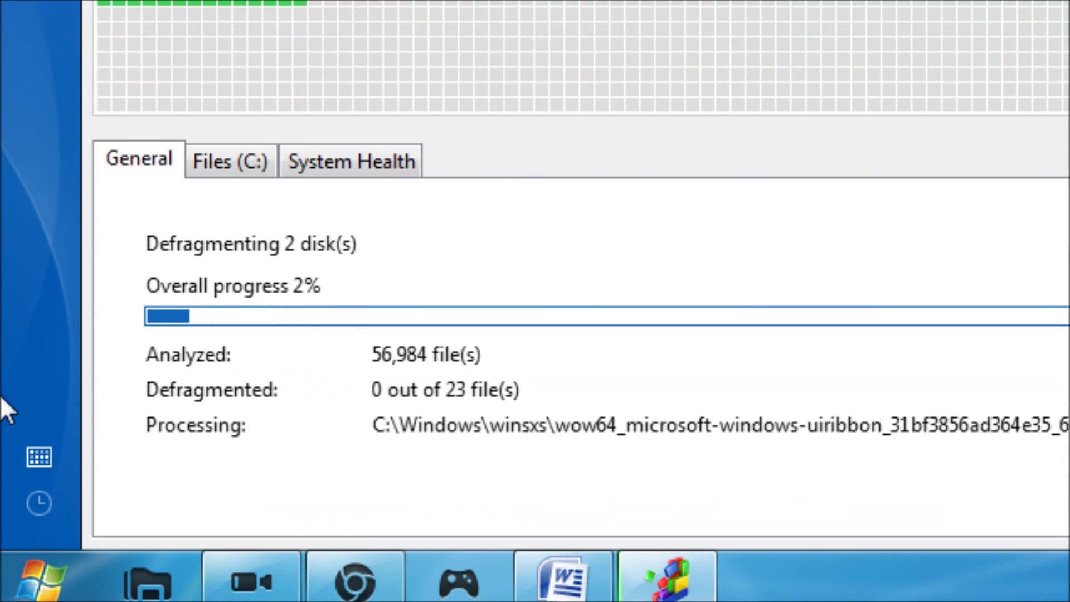
mouse_move(211, 212)
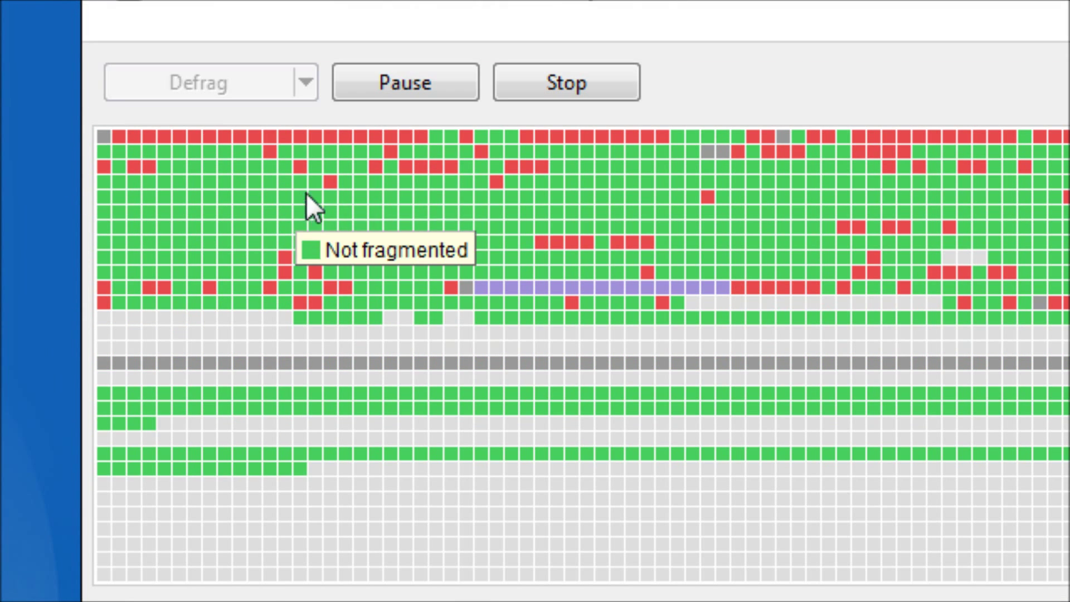
mouse_move(328, 113)
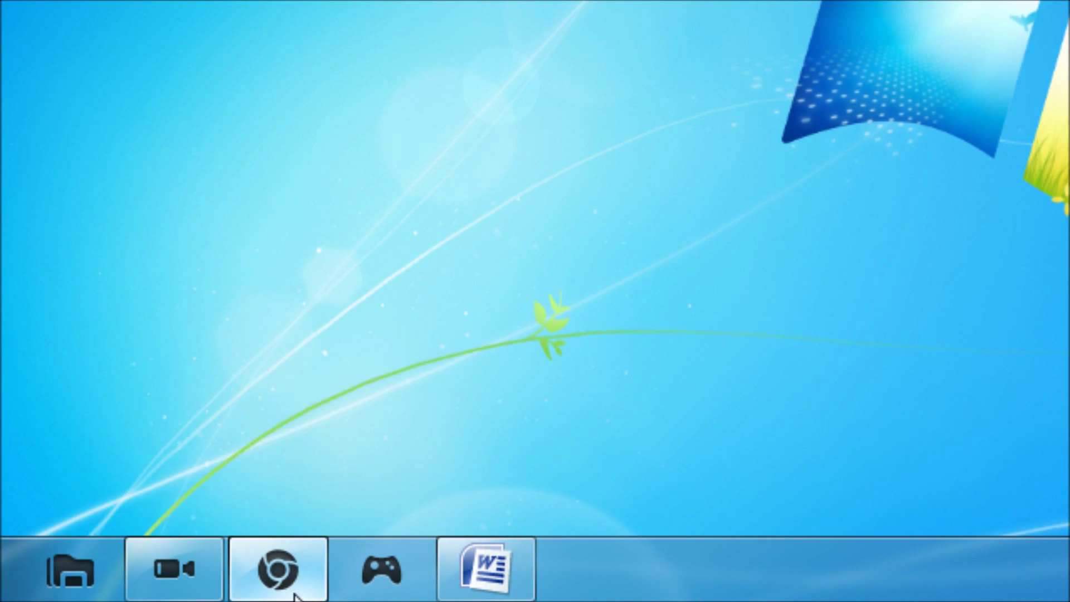
Step: Launch ccsetup236.exe from the user folder, choose English and accept the licence
click(296, 597)
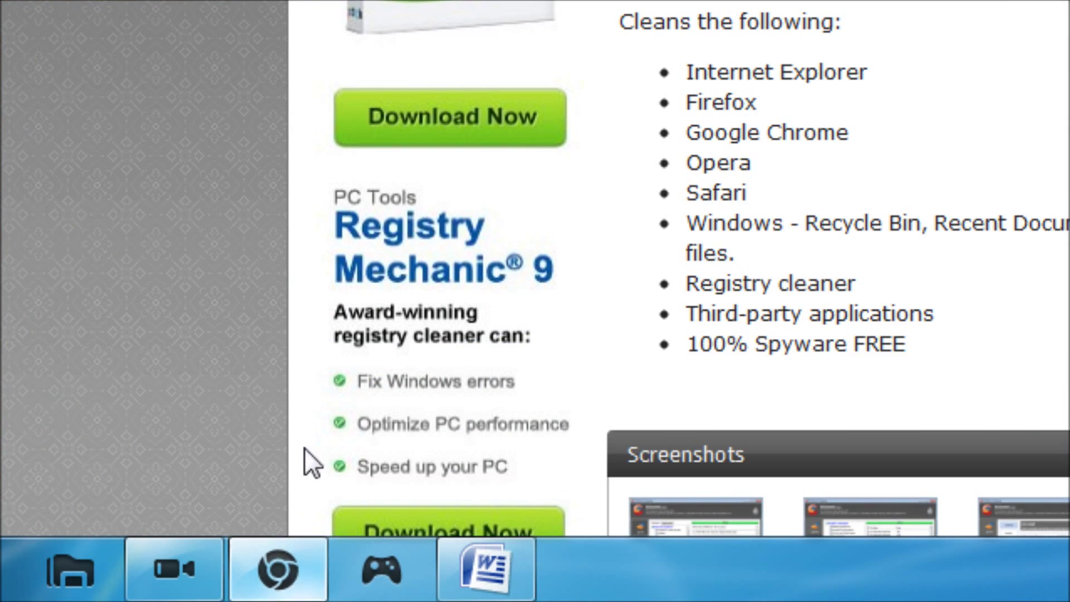
key(super)
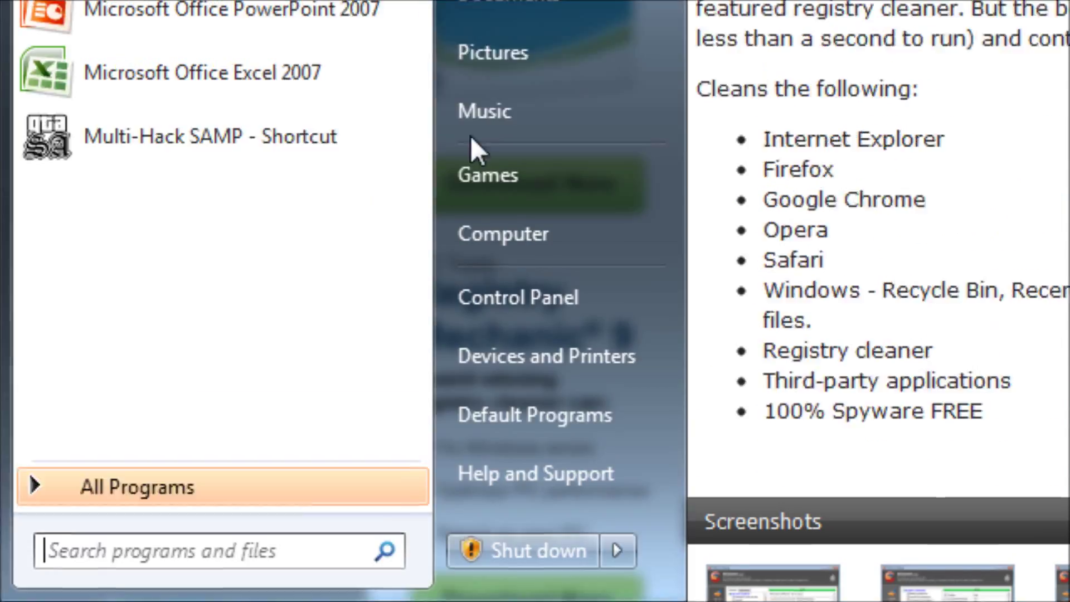
click(604, 146)
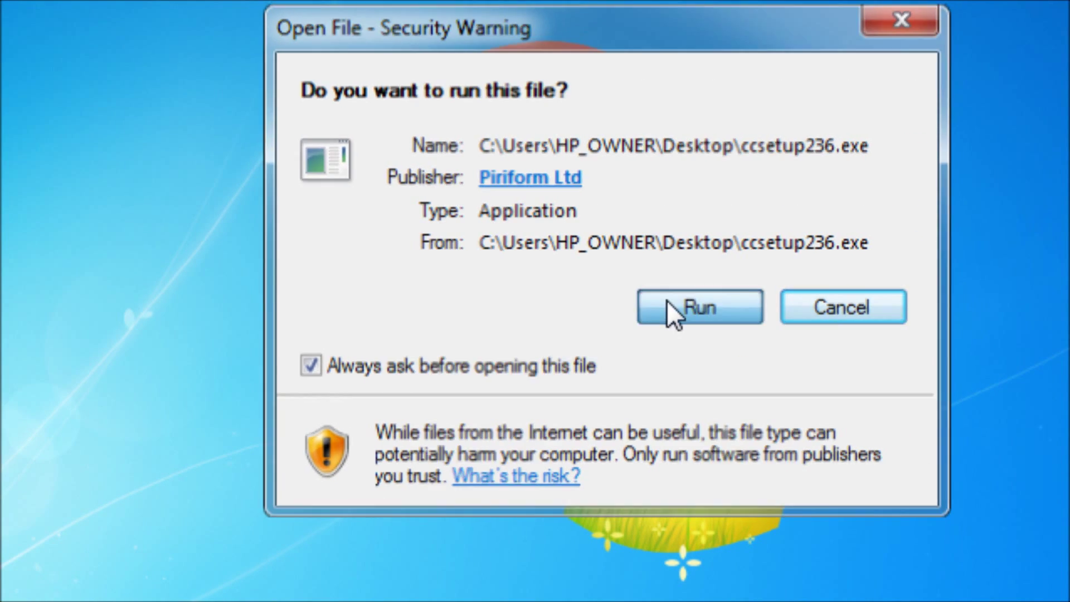
click(667, 304)
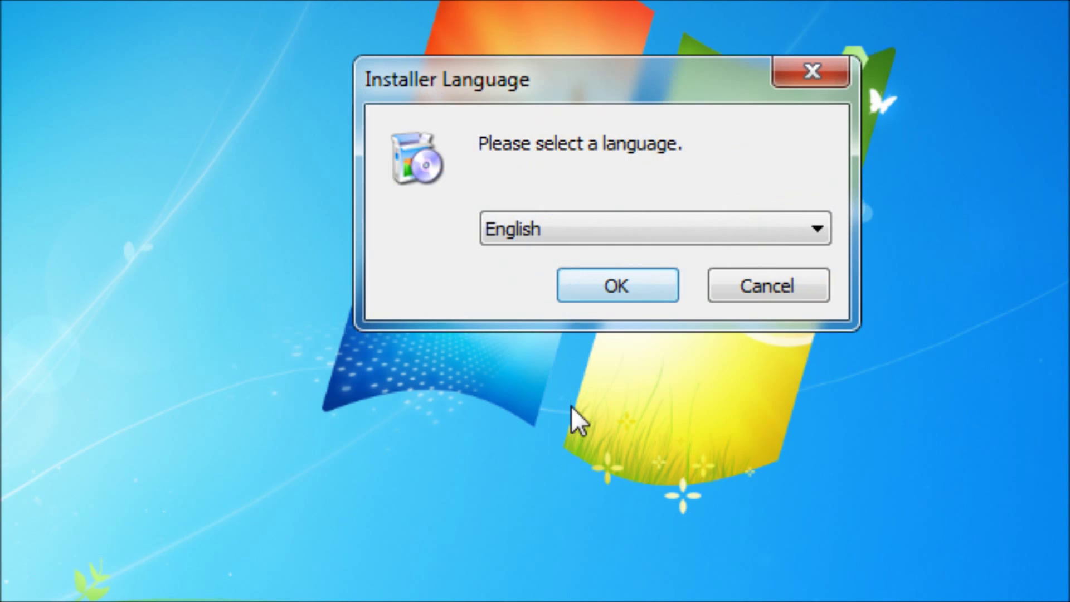
click(584, 286)
click(780, 473)
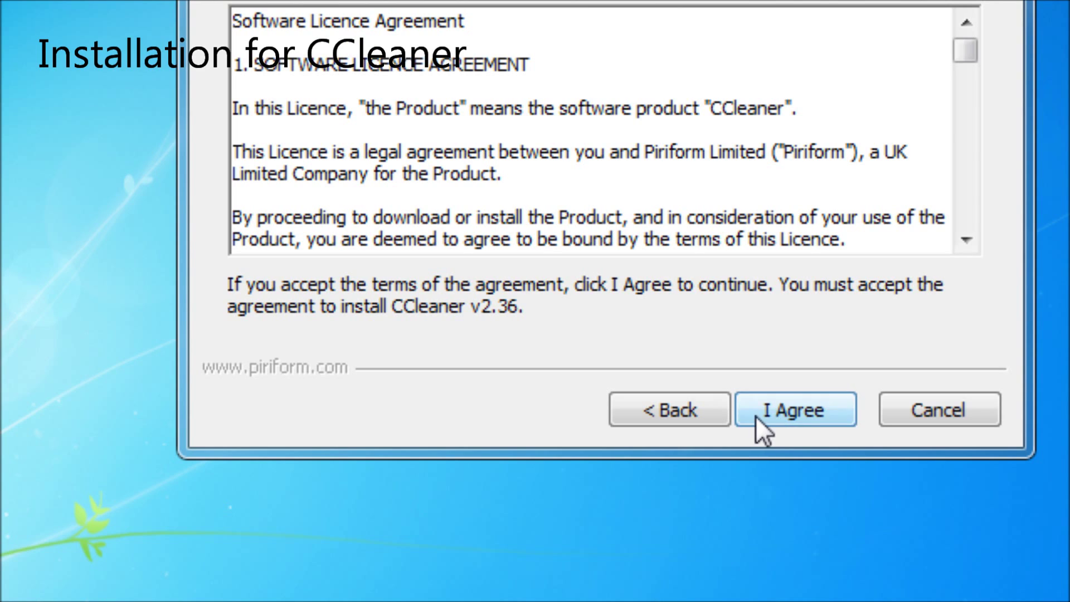
click(781, 414)
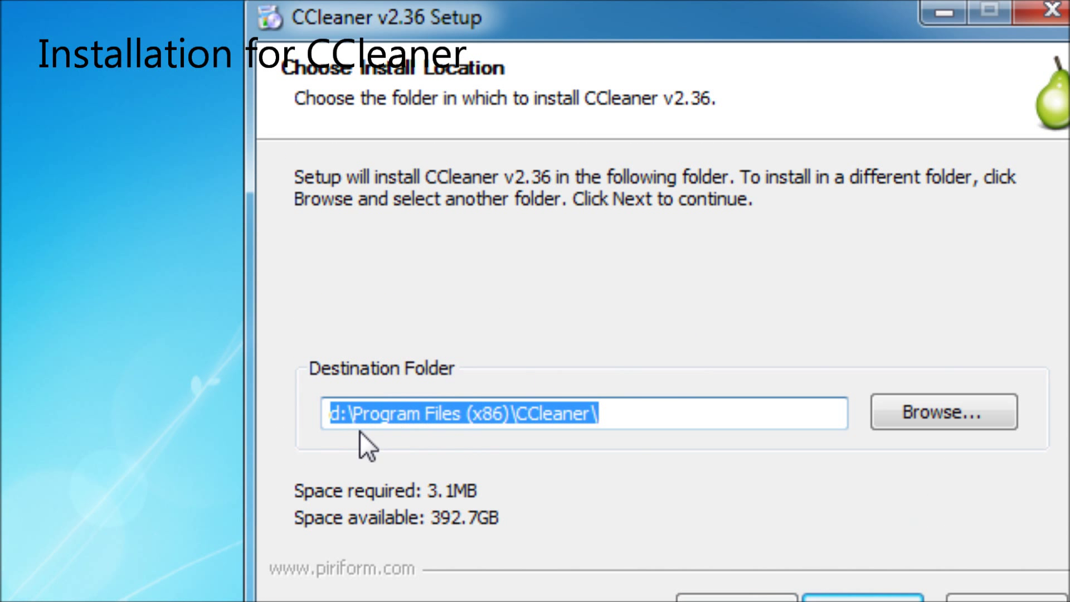
Step: Install CCleaner v2.36 into d:\Program Files (x86)\CCleaner\
click(339, 413)
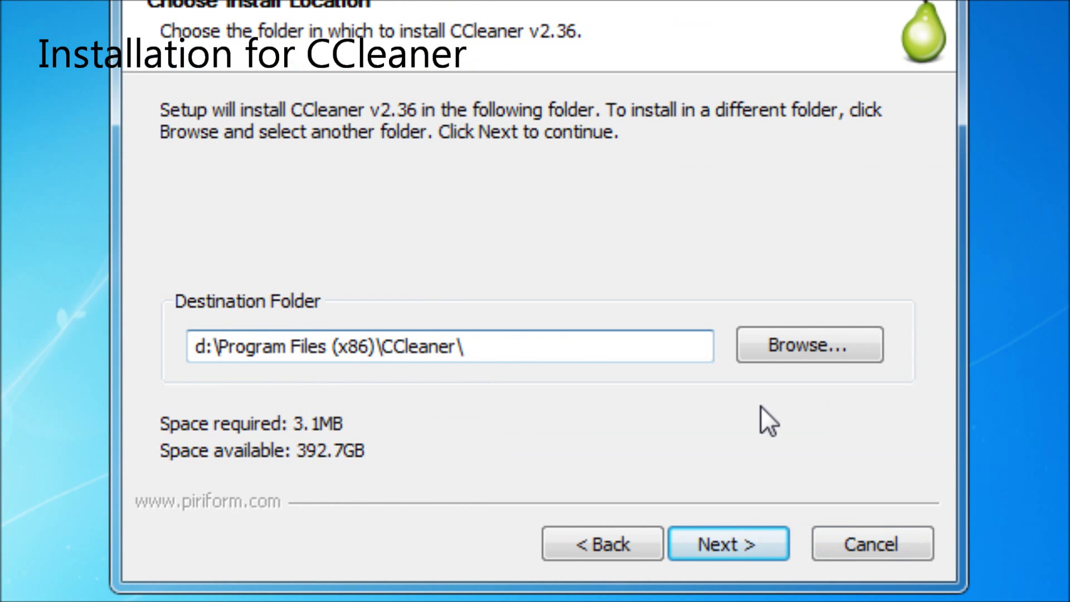
key(BackSpace)
text(d)
click(728, 544)
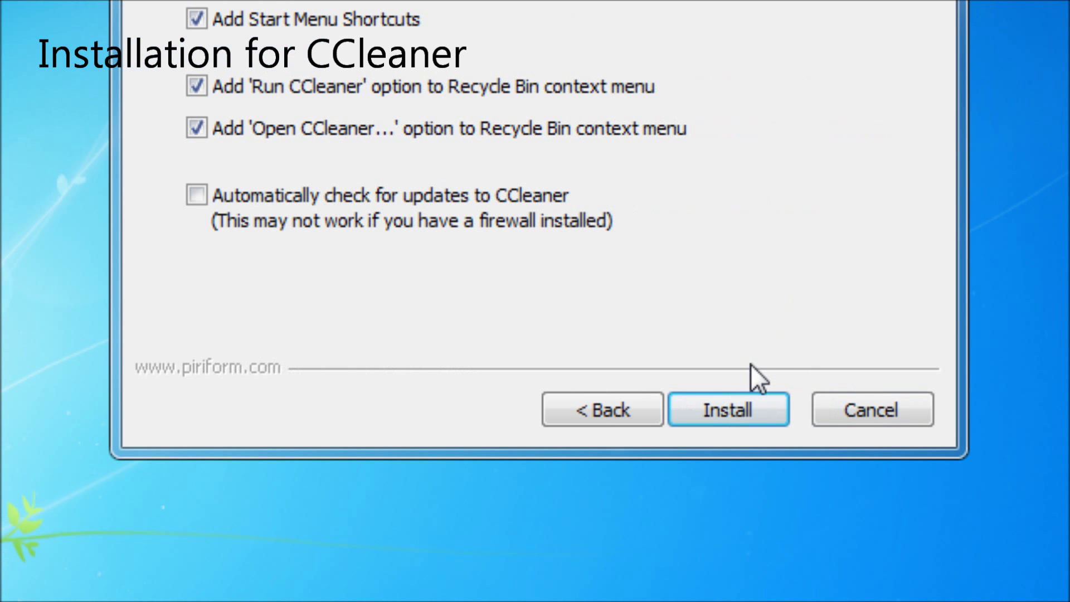
click(918, 409)
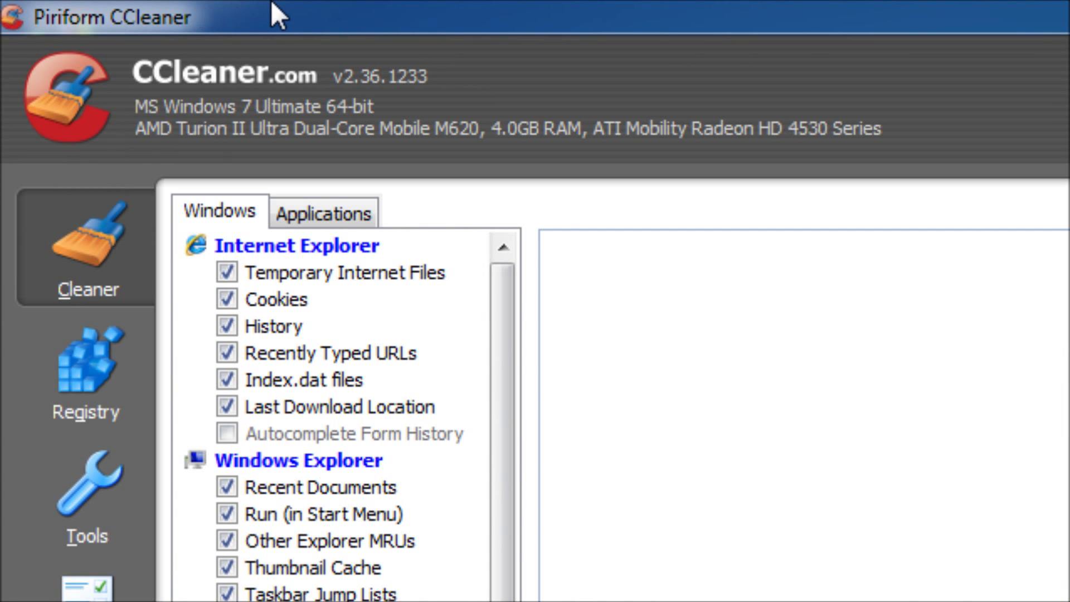
drag(271, 1, 730, 185)
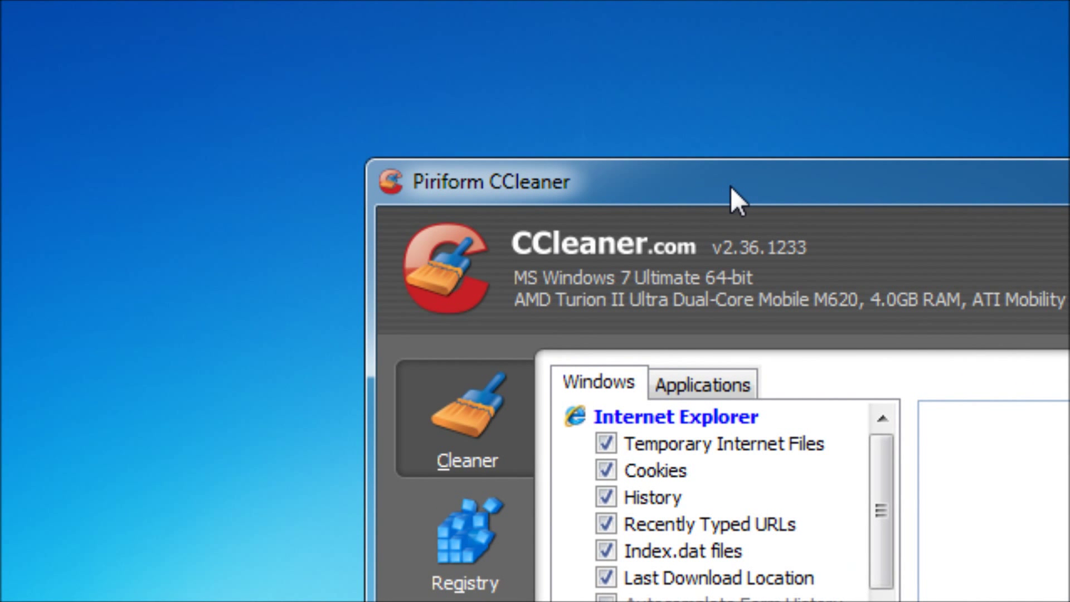
Step: Run CCleaner's cleaner with permanent deletion confirmed, removing 336.1 MB of junk
double_click(730, 186)
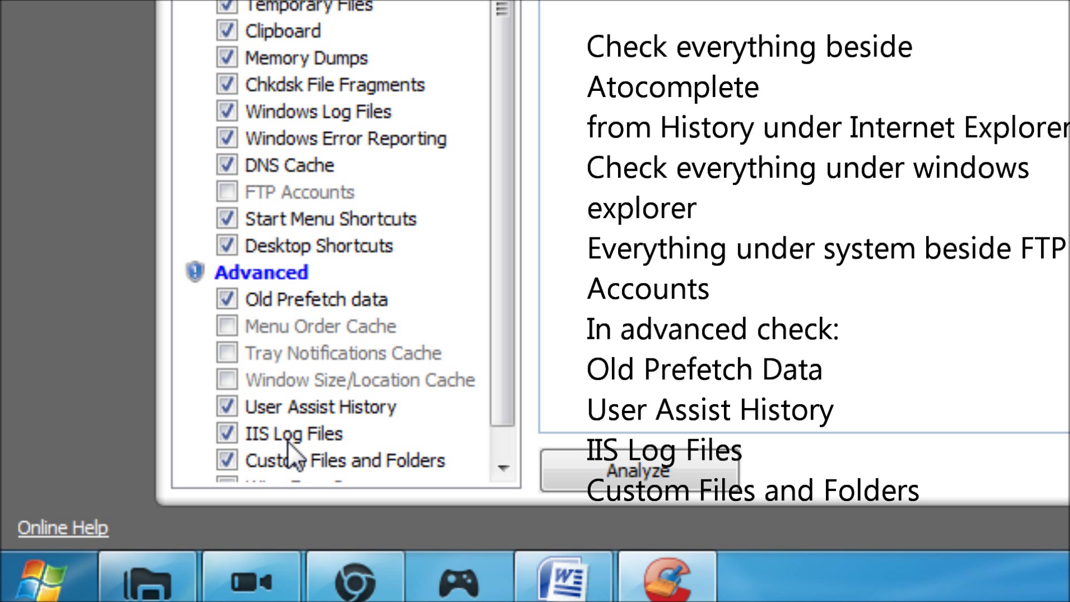
click(512, 414)
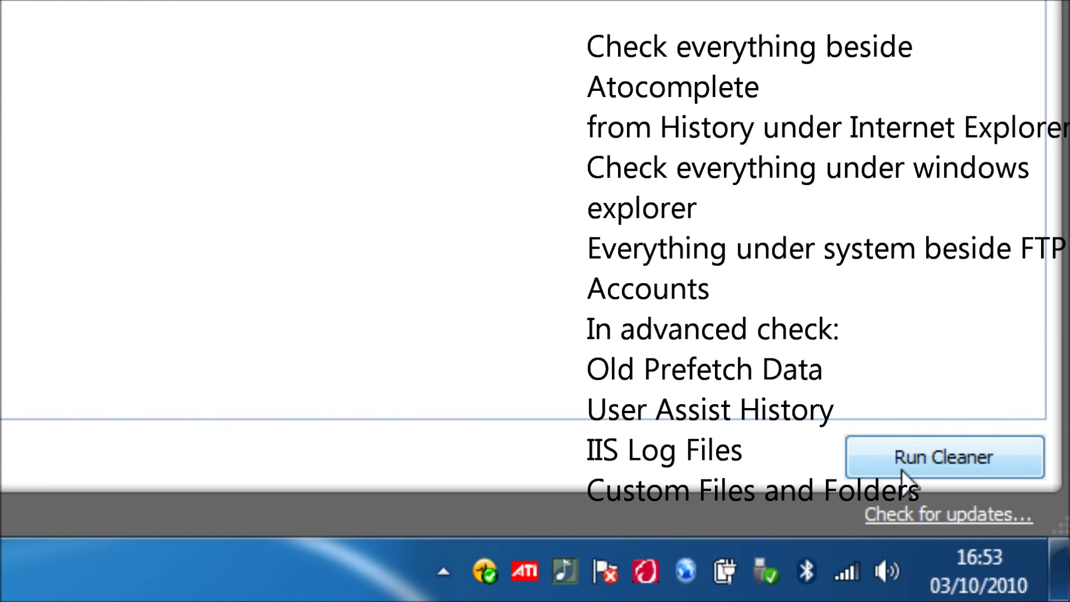
click(901, 470)
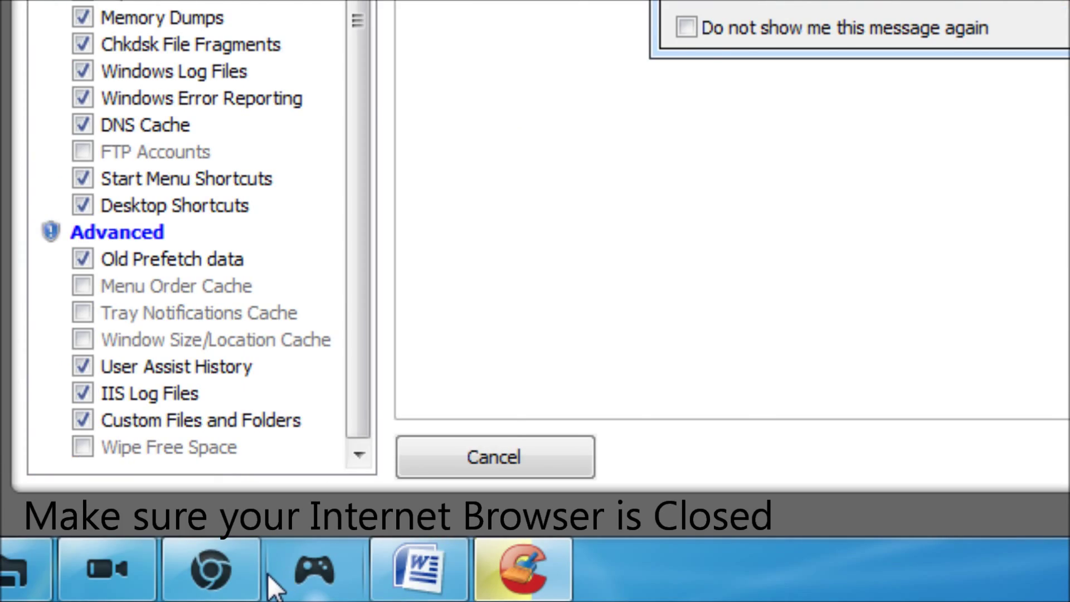
click(175, 579)
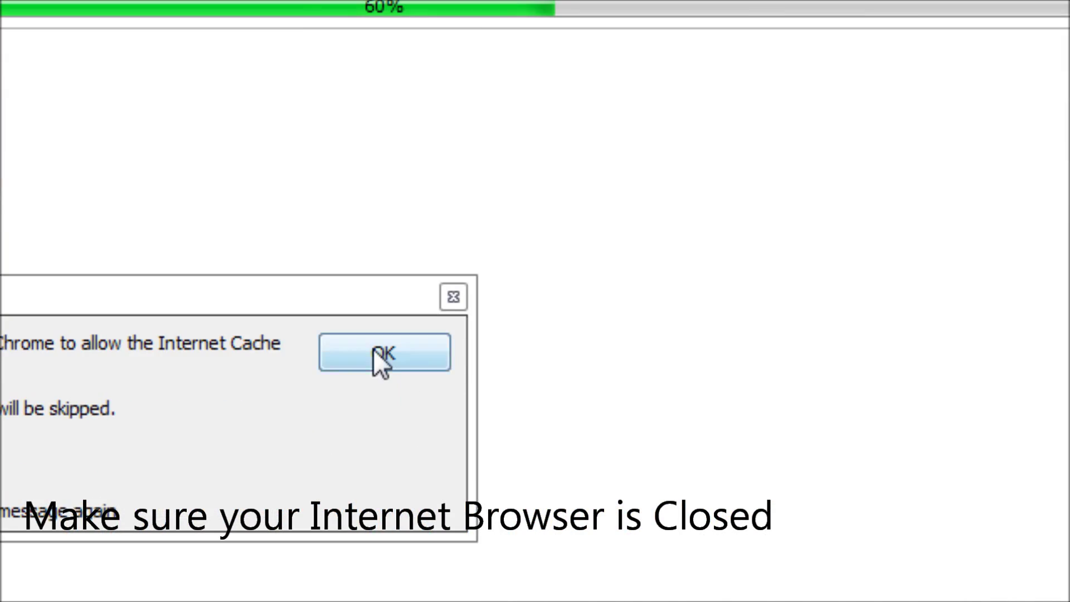
click(373, 352)
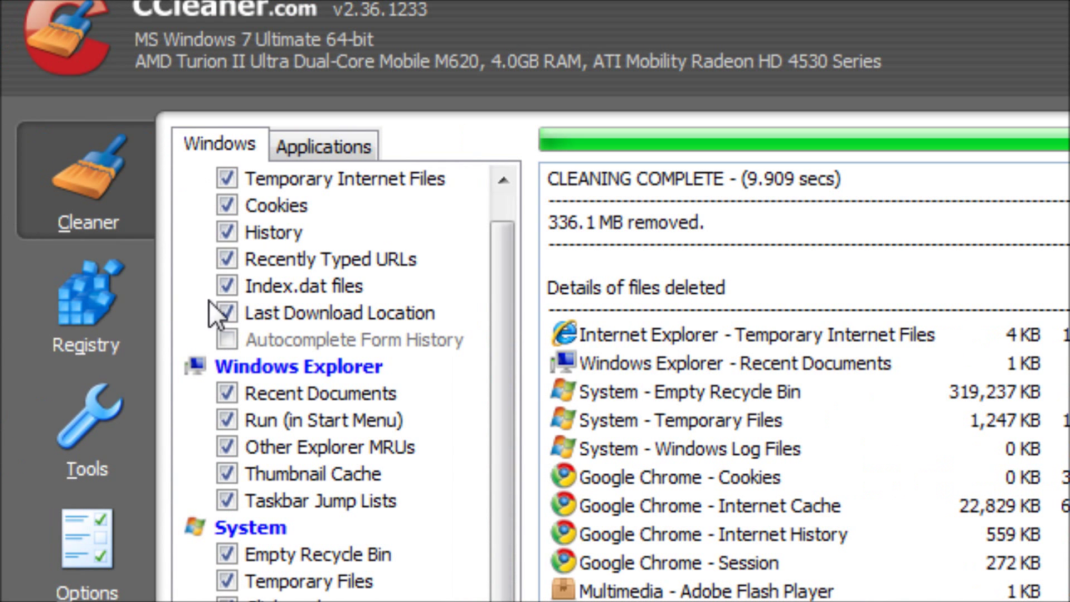
Step: Switch CCleaner to the Registry section to check for problems
click(107, 350)
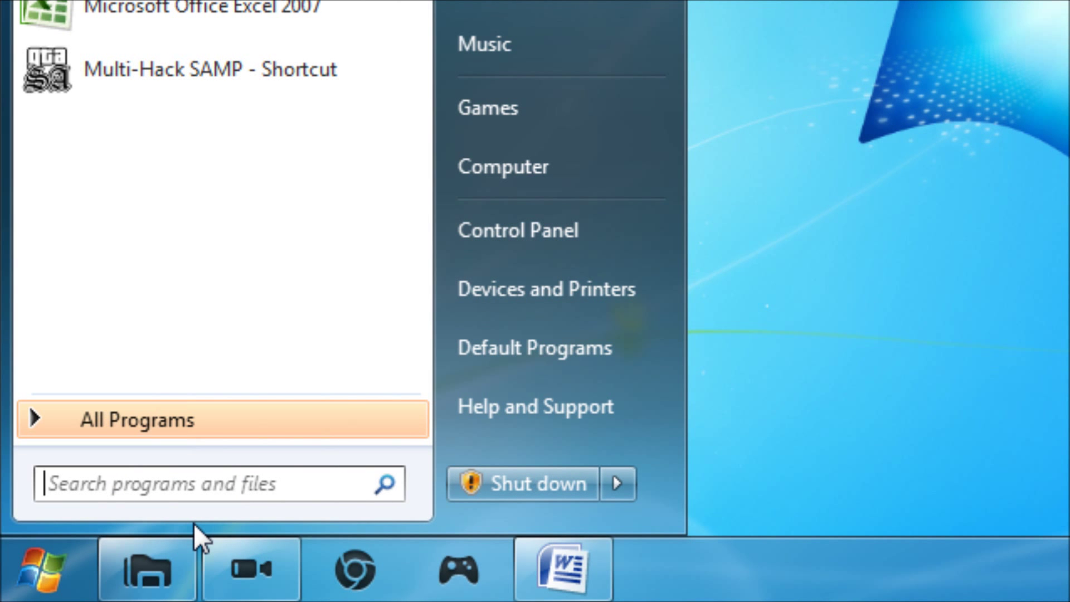
Step: Open msconfig and disable Microsoft Windows Mobile Device Center on the Startup tab, applying the change
text(msconfig)
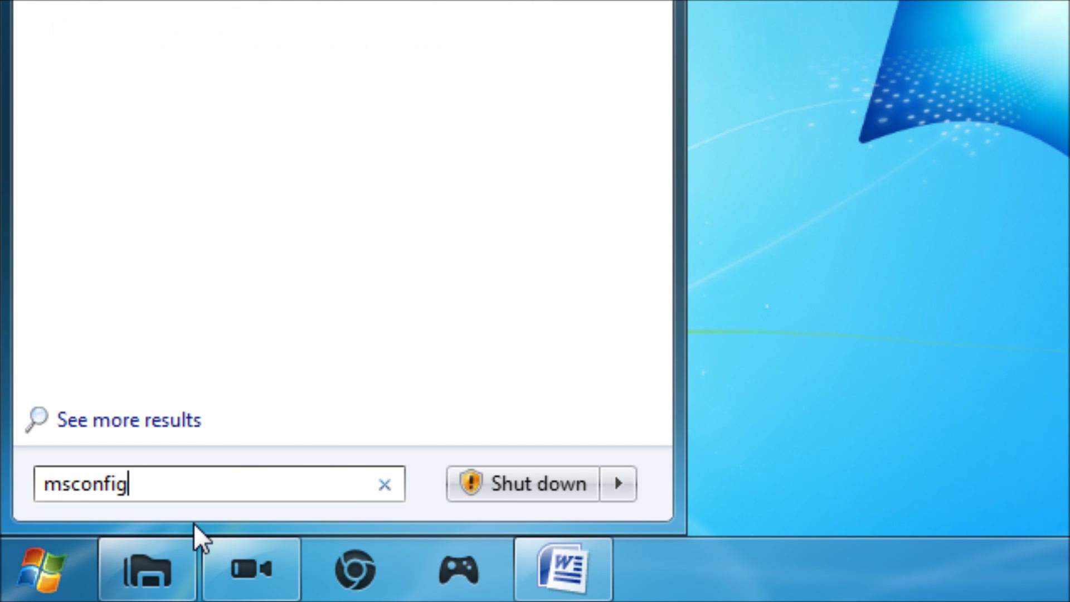
key(Return)
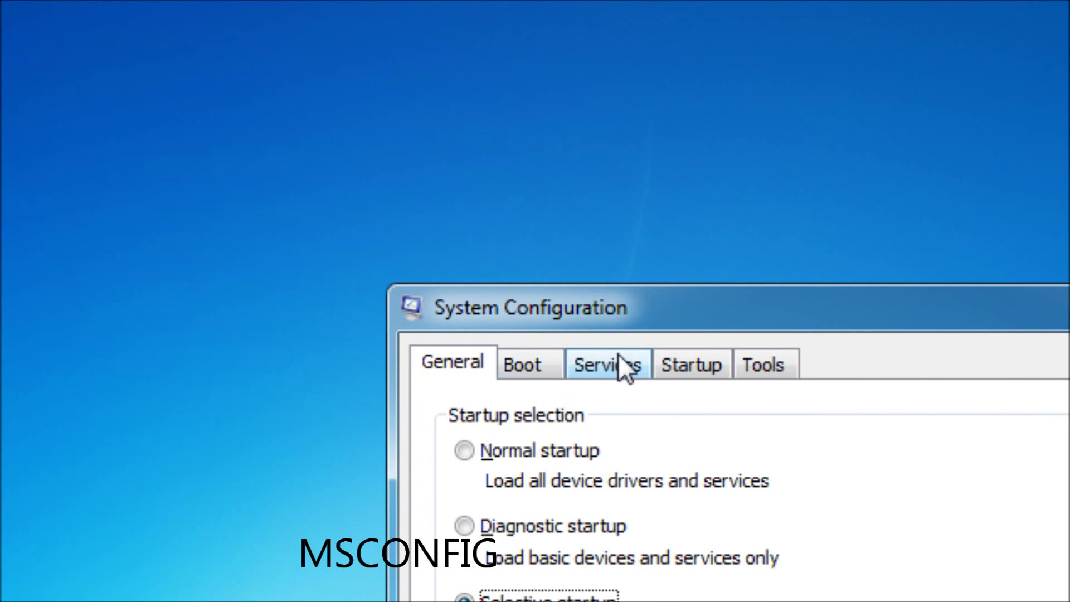
click(657, 362)
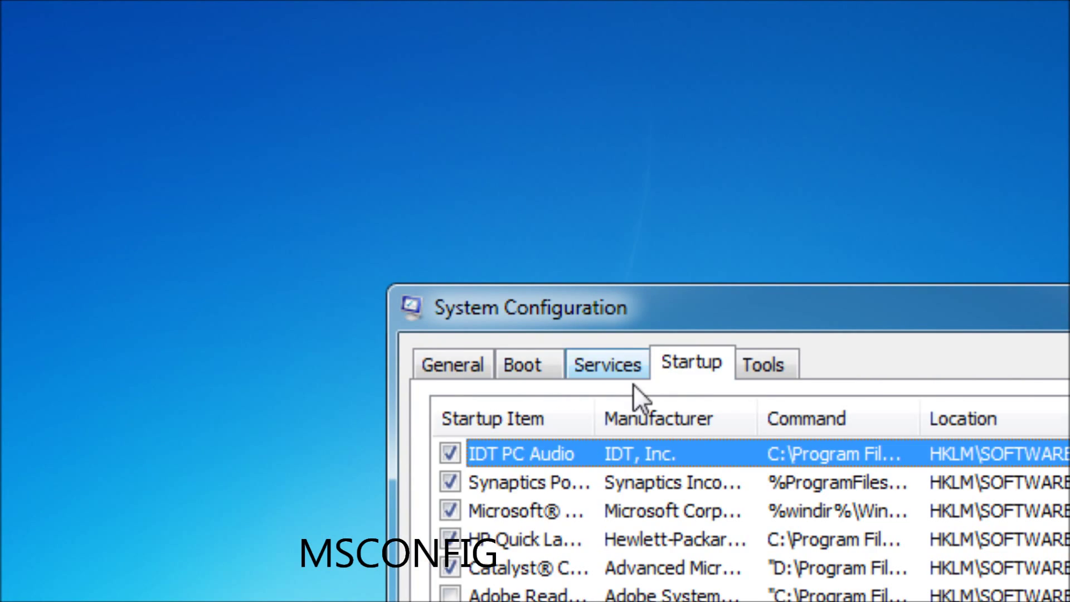
scroll(564, 530, down, 2)
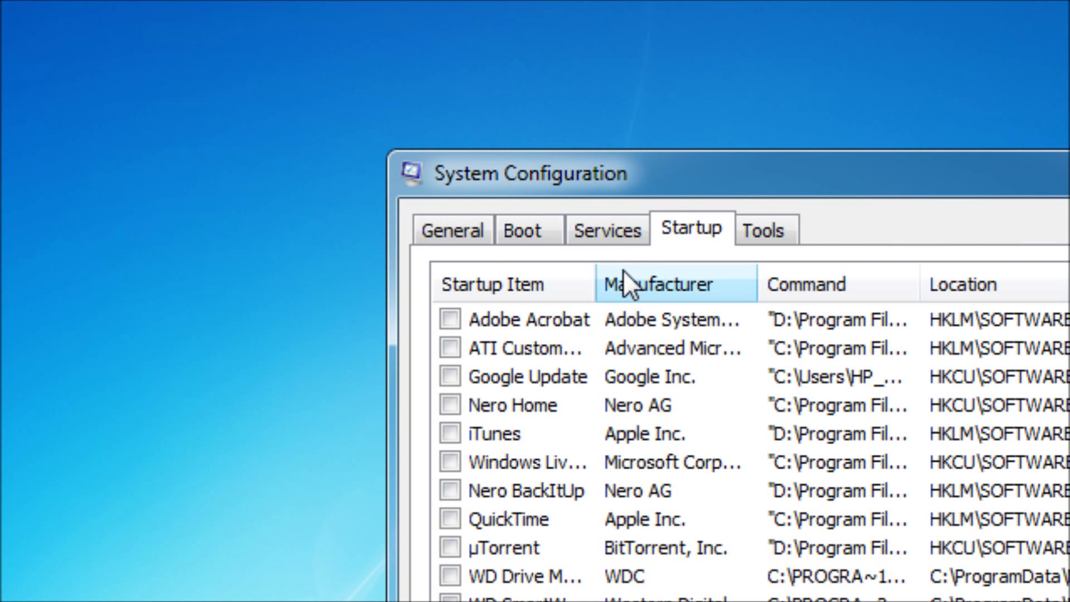
drag(598, 289, 1005, 232)
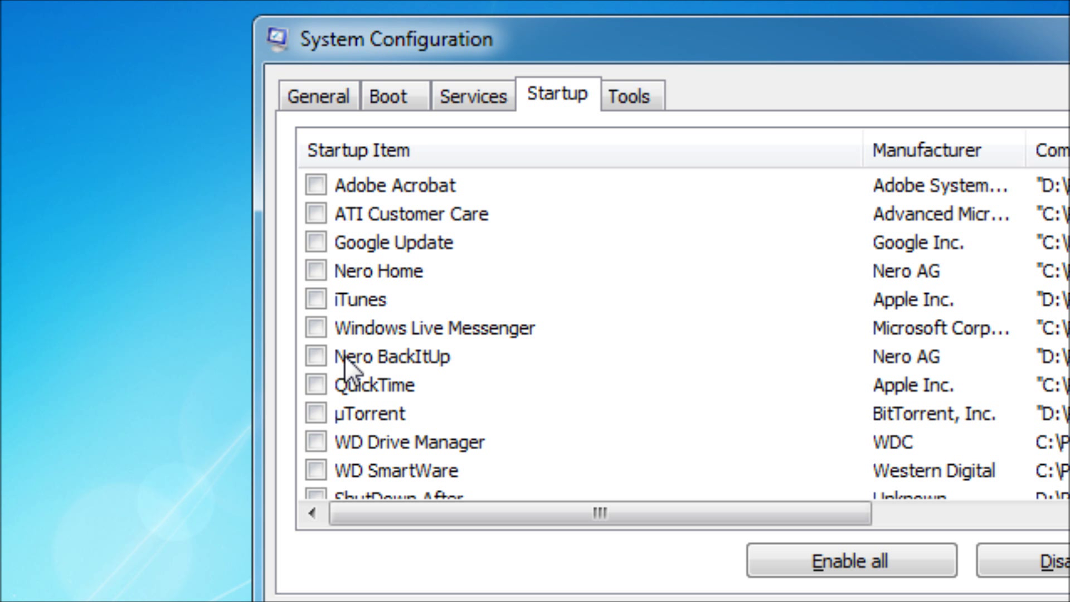
scroll(344, 355, up, 2)
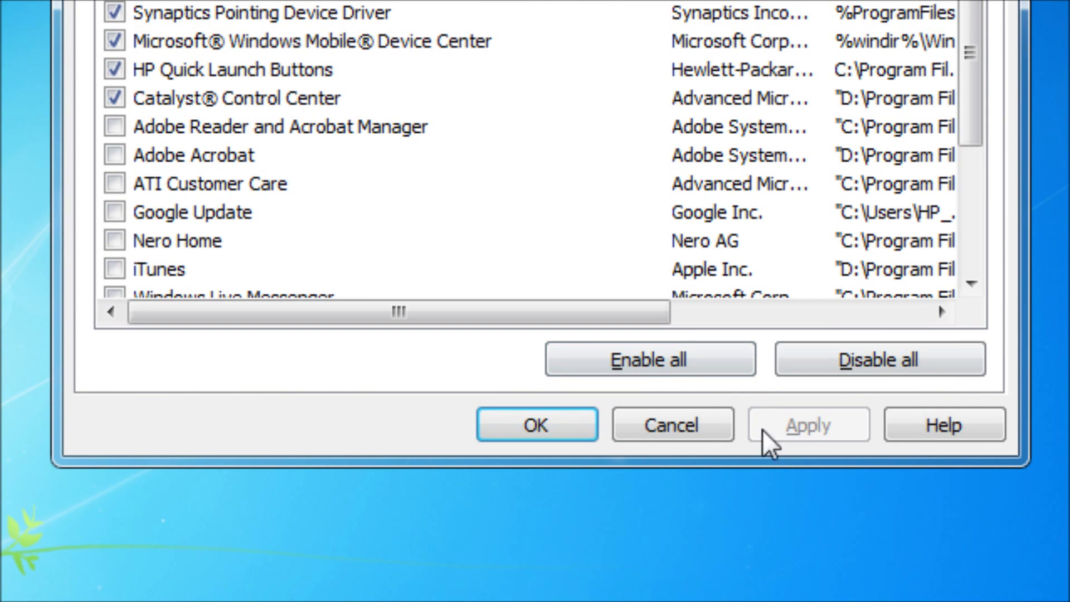
scroll(432, 370, down, 2)
scroll(430, 310, up, 2)
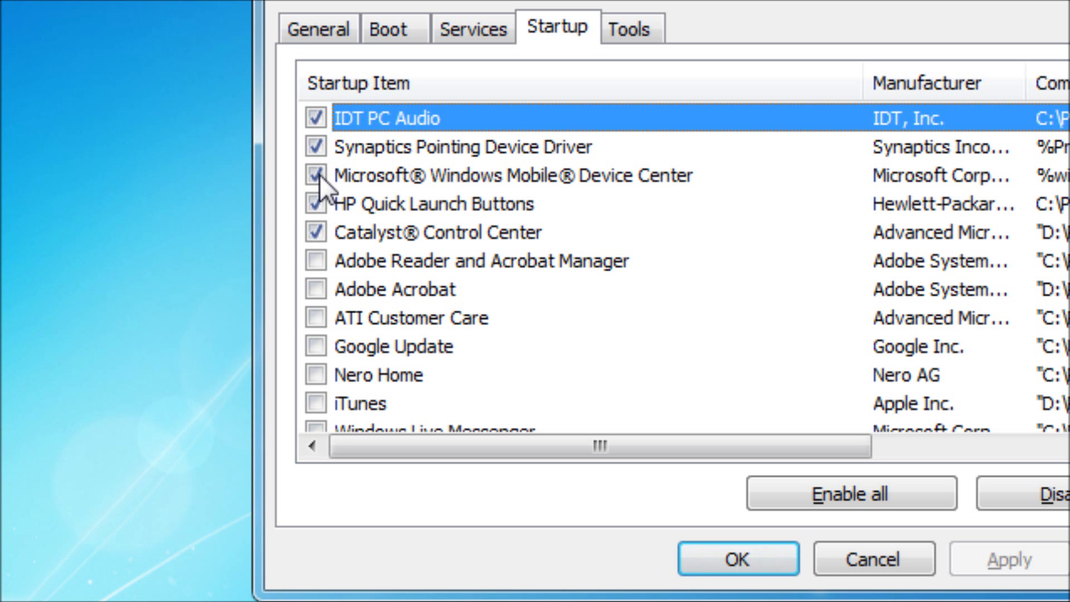
click(316, 176)
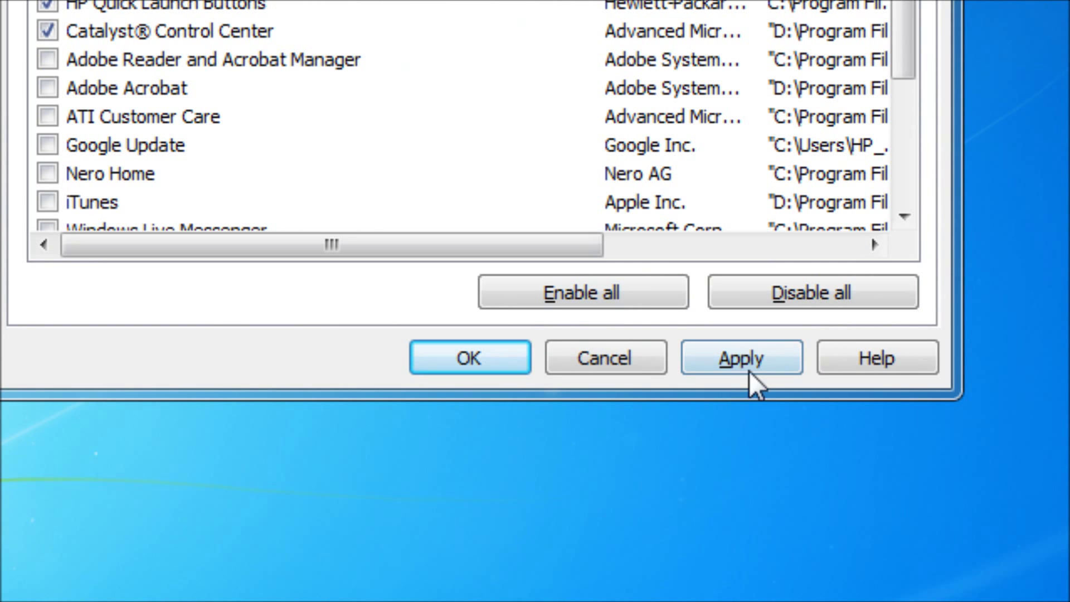
click(751, 367)
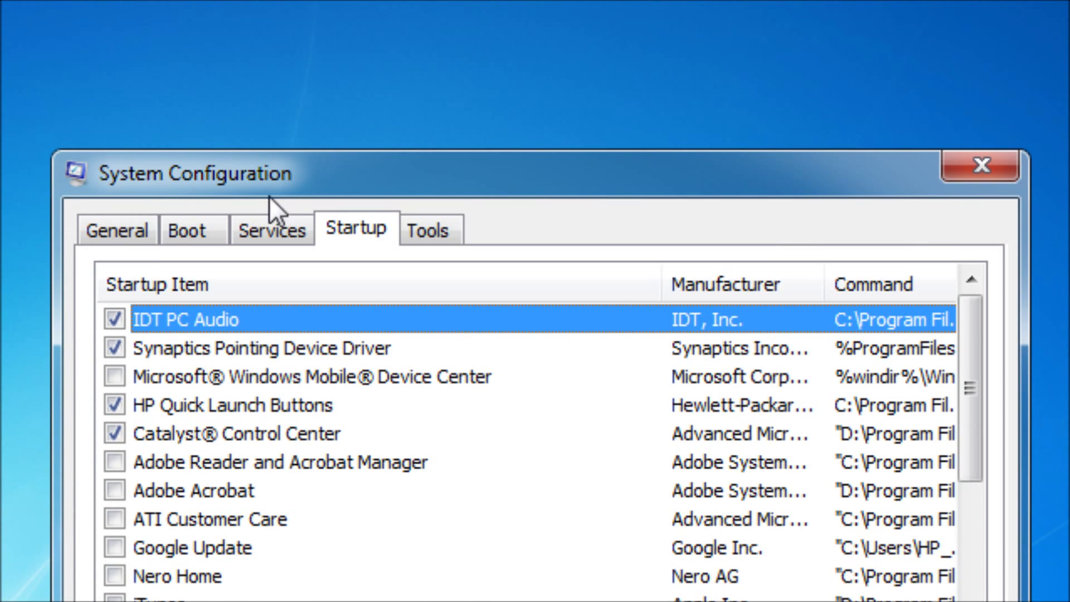
Step: Compare System Configuration's services with the Word list of services to disable
click(335, 226)
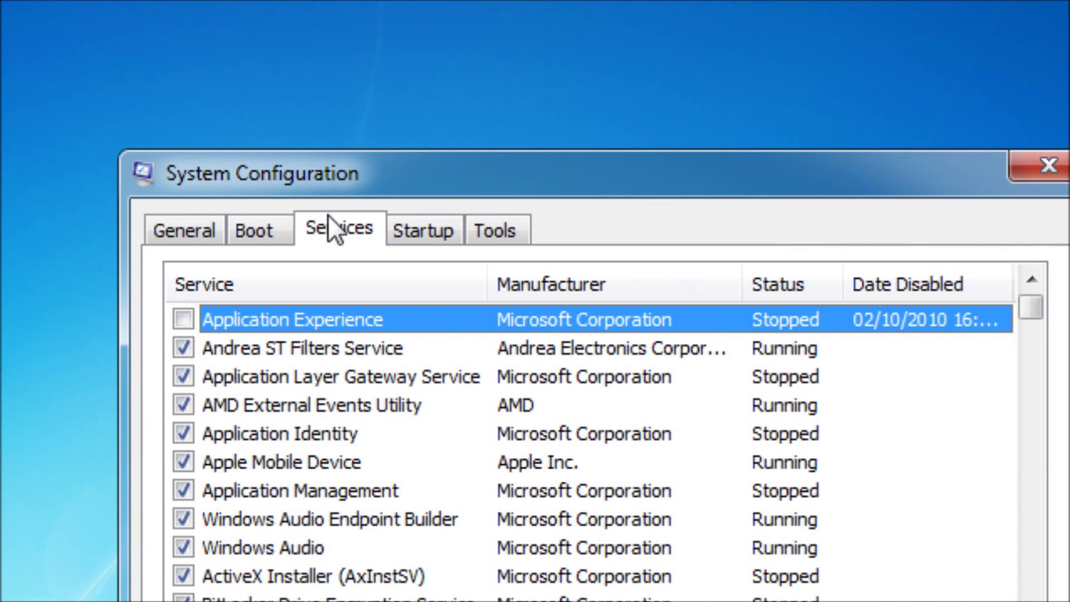
scroll(323, 364, down, 2)
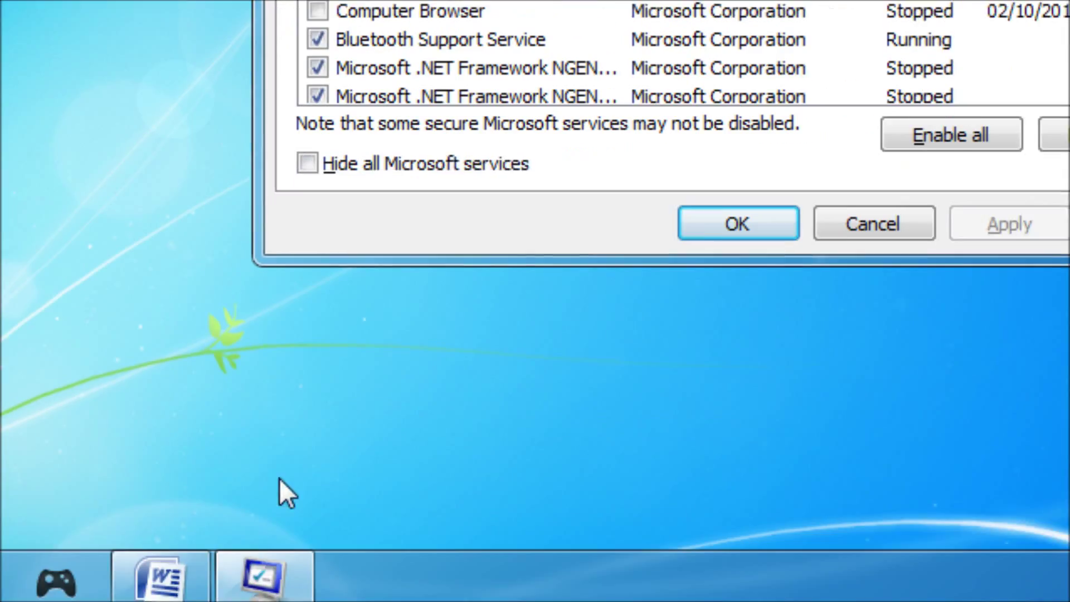
click(295, 569)
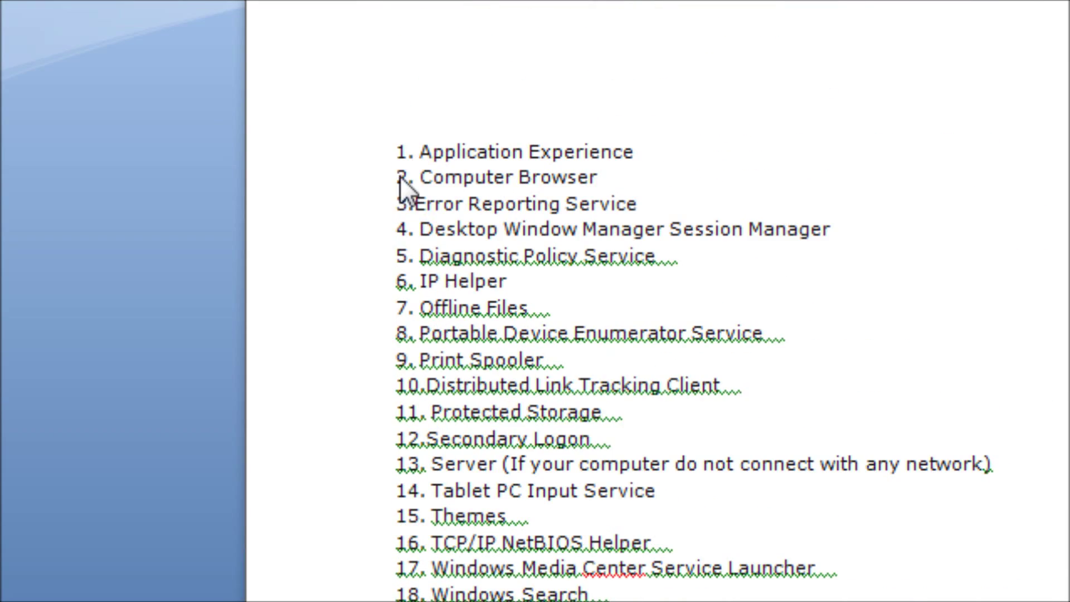
drag(411, 219, 745, 435)
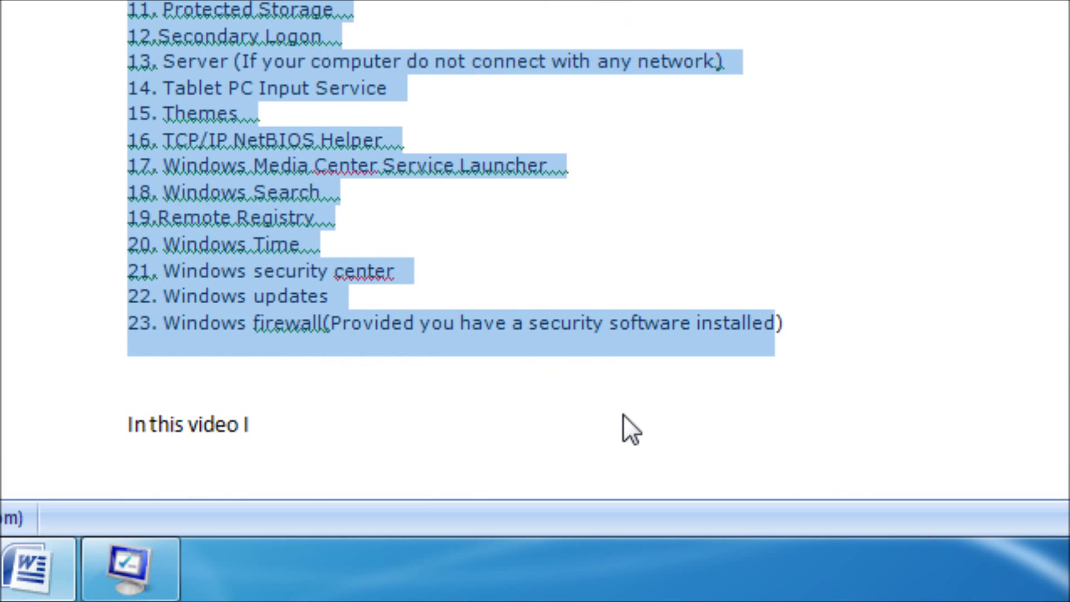
mouse_move(130, 568)
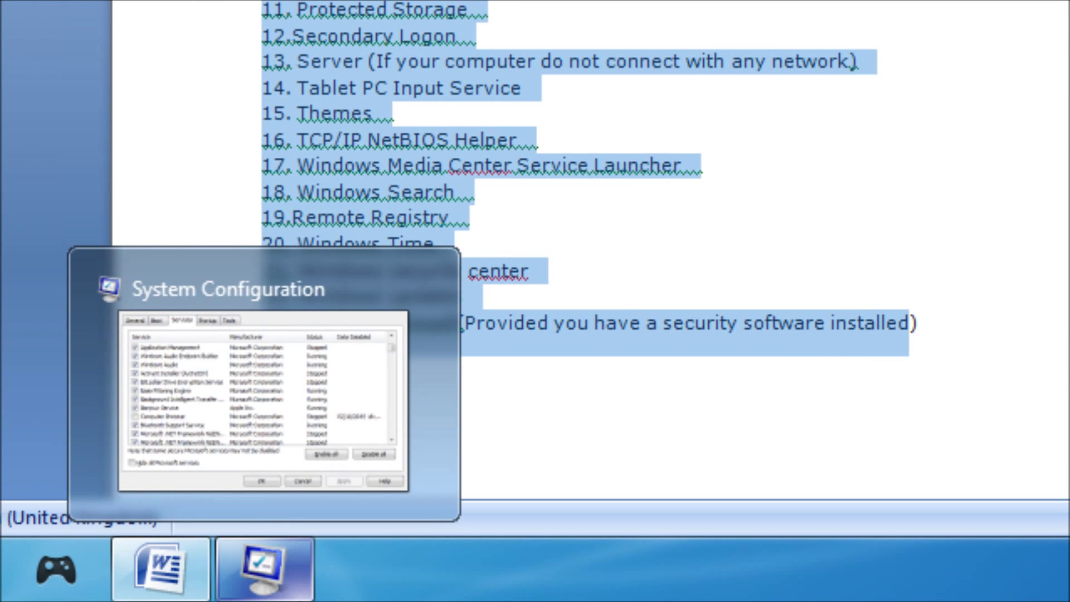
click(265, 568)
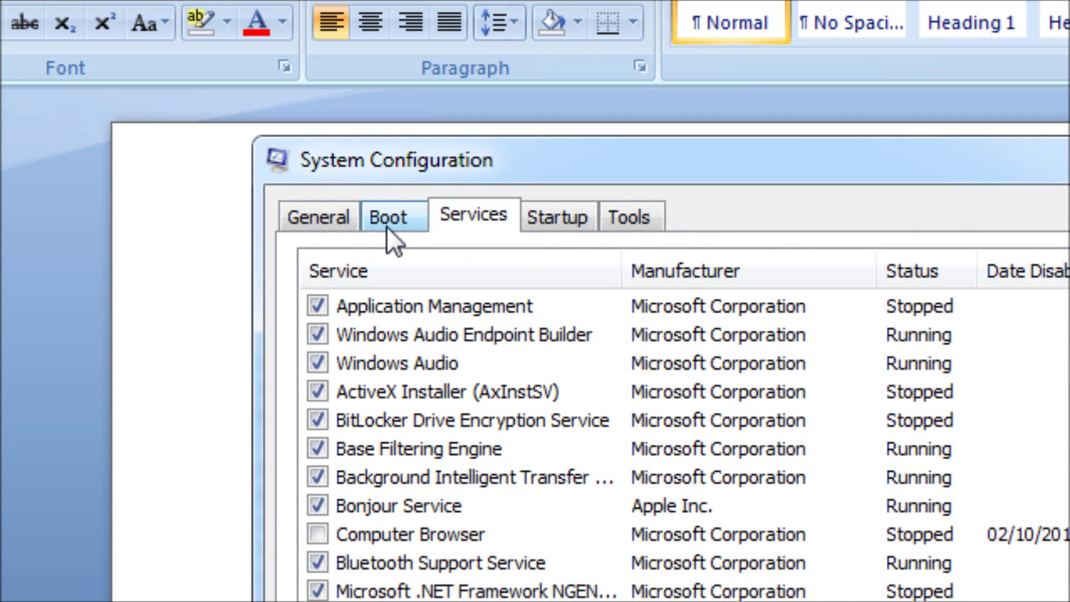
click(388, 222)
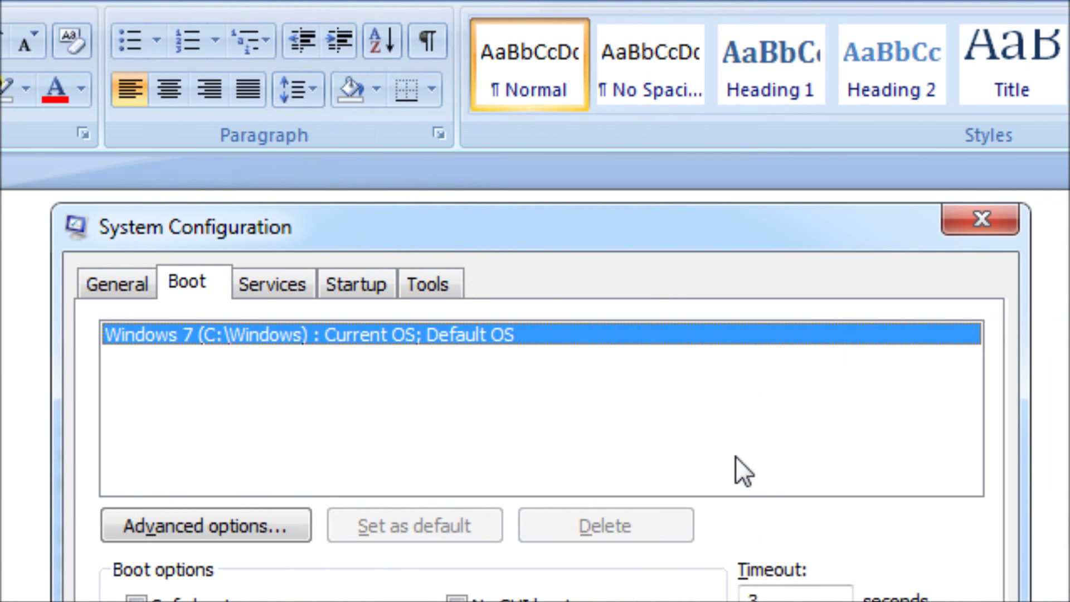
Step: Shorten the boot timeout value on the Boot tab
click(803, 597)
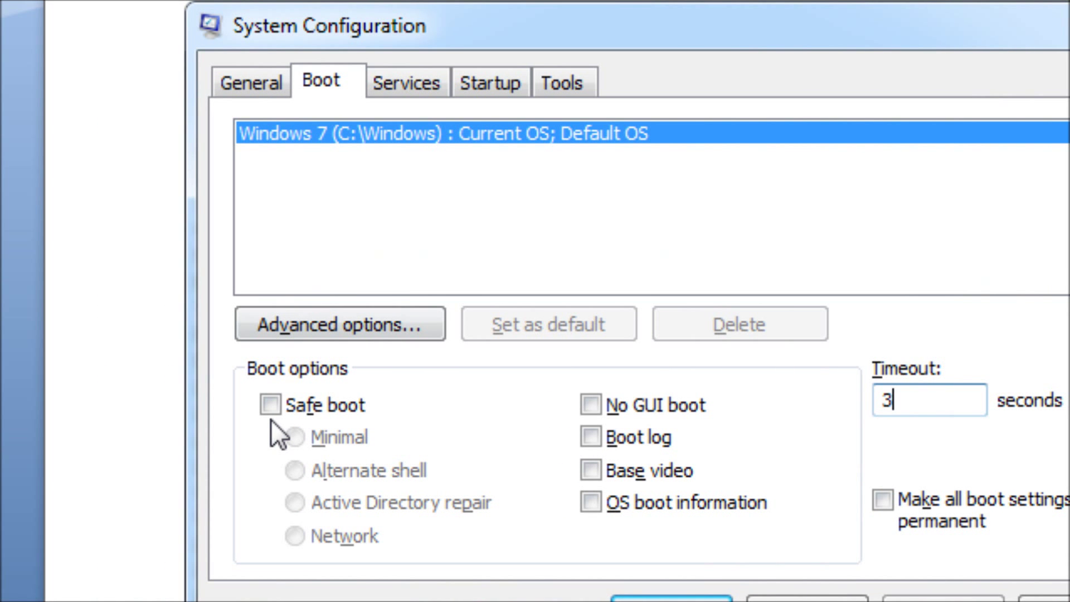
text(0)
key(BackSpace)
key(BackSpace)
text(3)
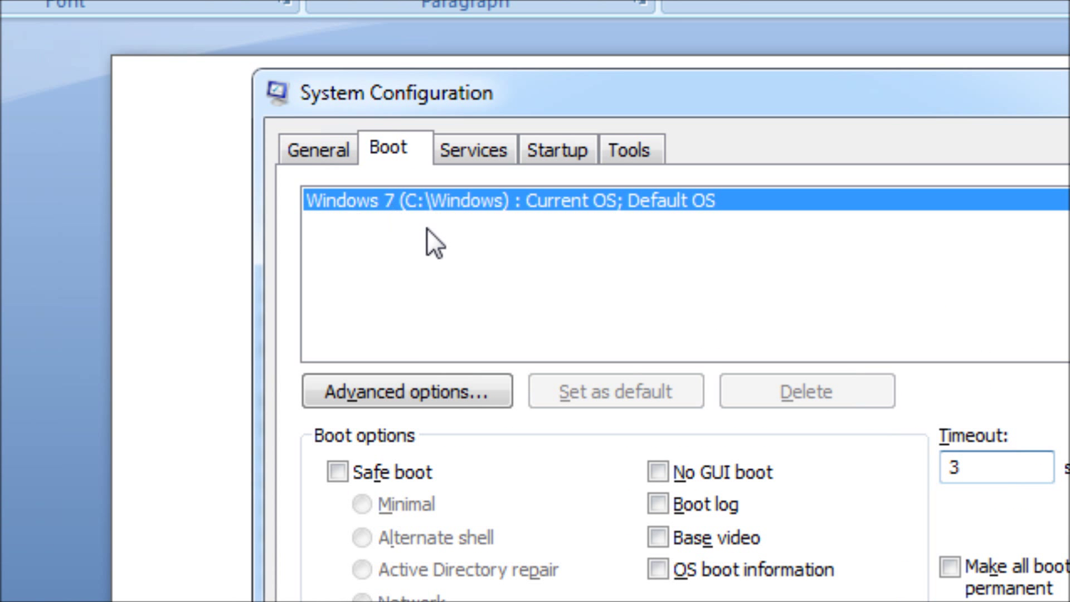
Step: Set the advanced boot options to 2 processors, apply, and exit without restarting
click(403, 394)
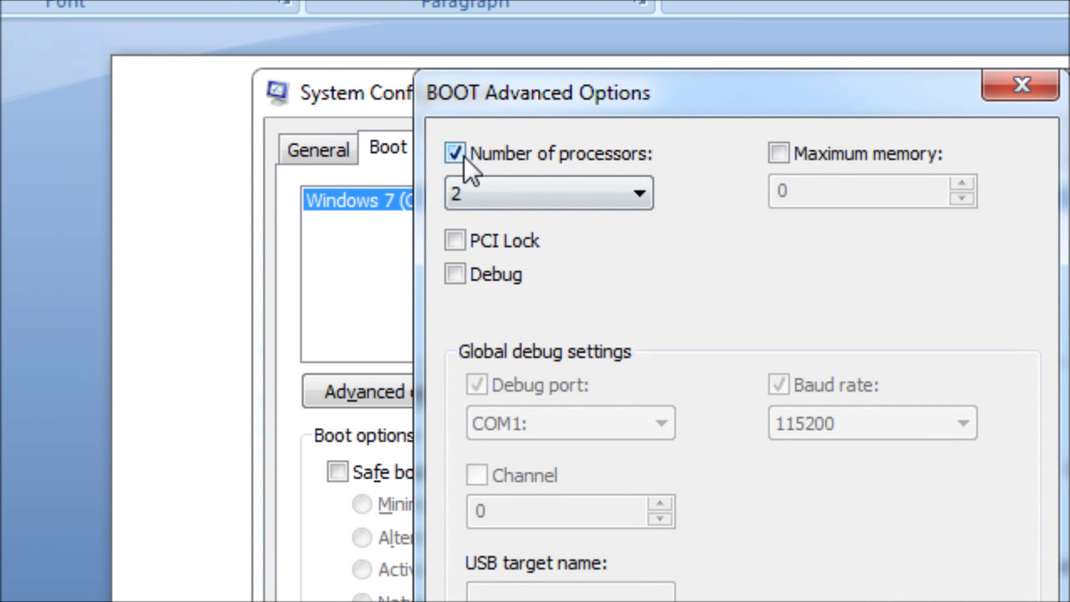
click(518, 192)
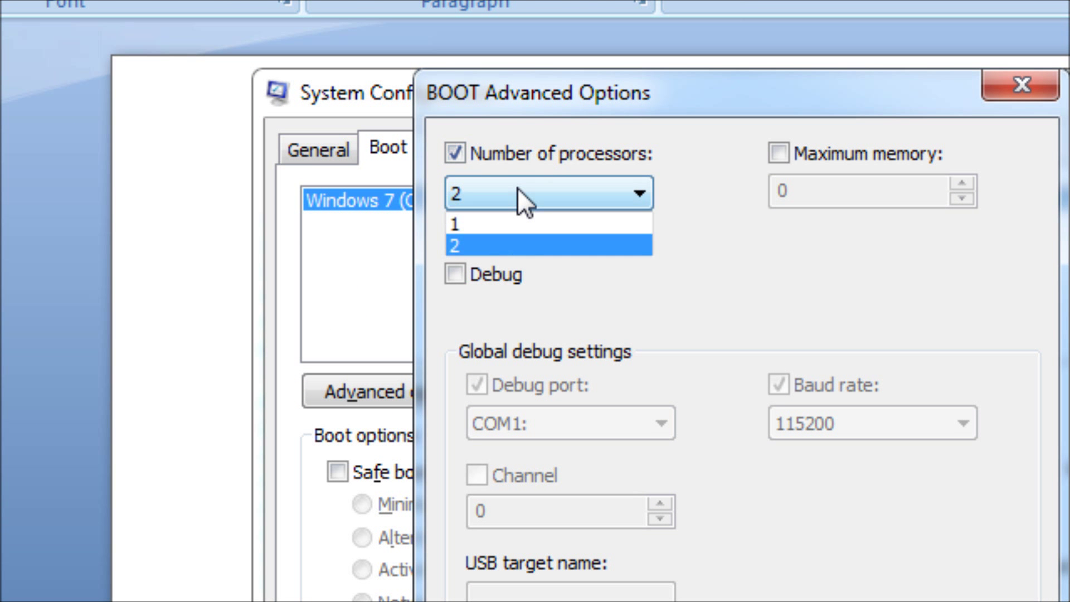
click(497, 245)
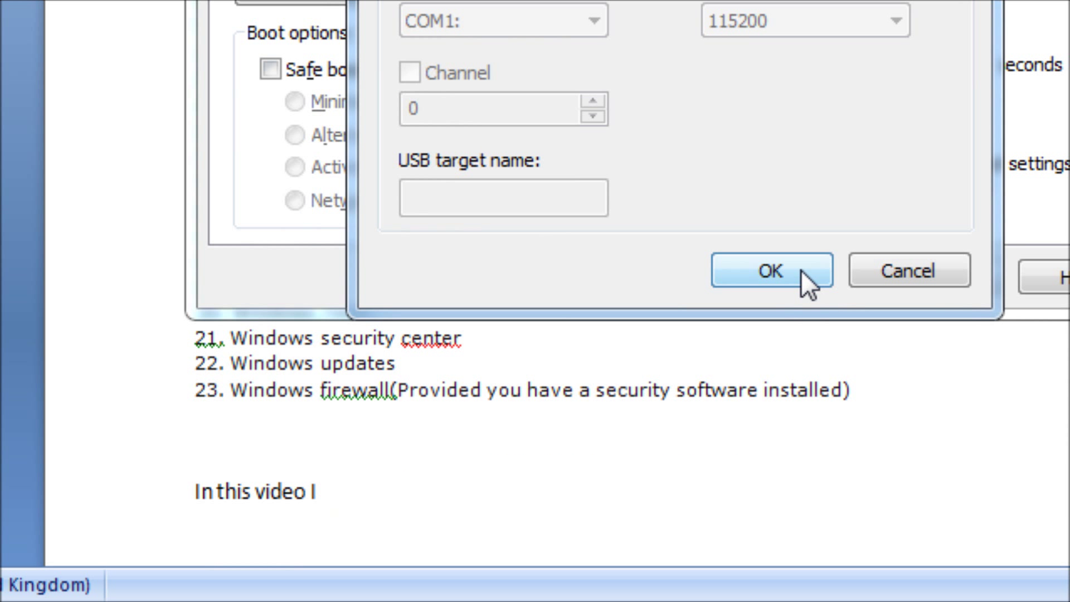
click(800, 270)
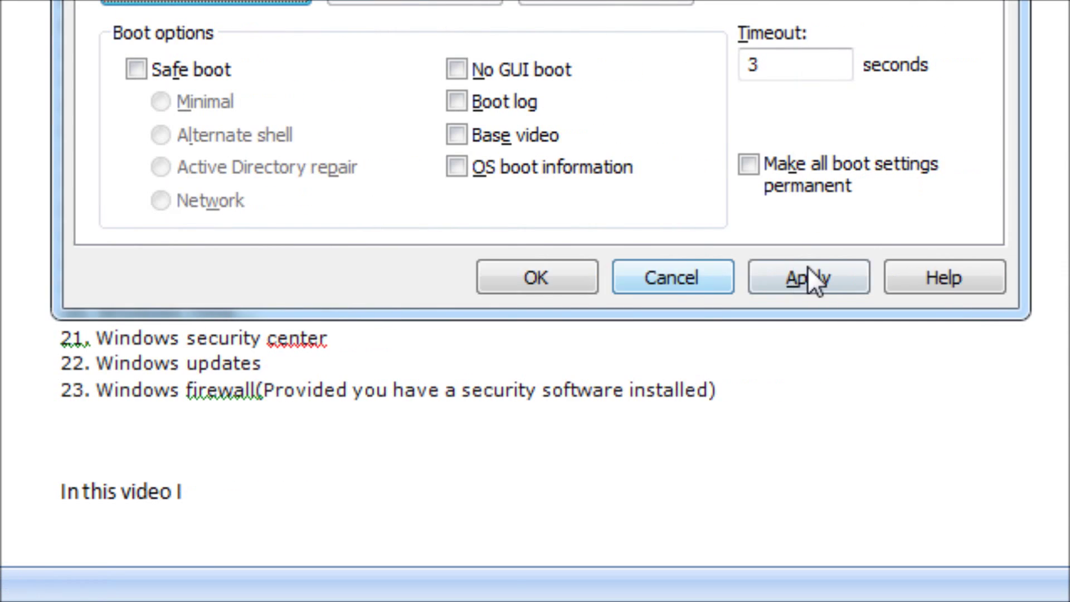
click(942, 277)
click(435, 273)
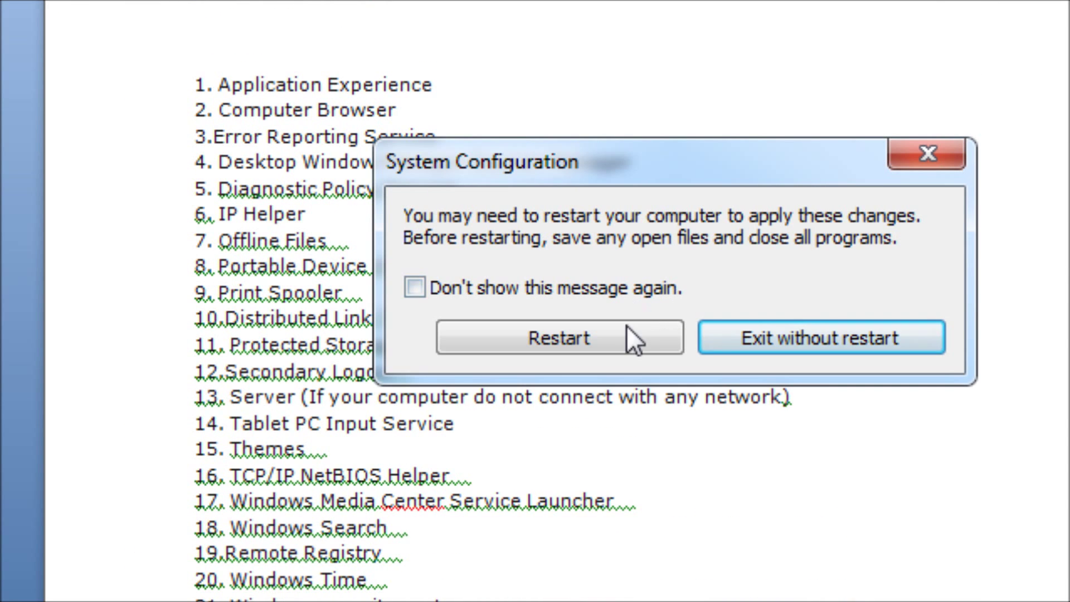
click(711, 330)
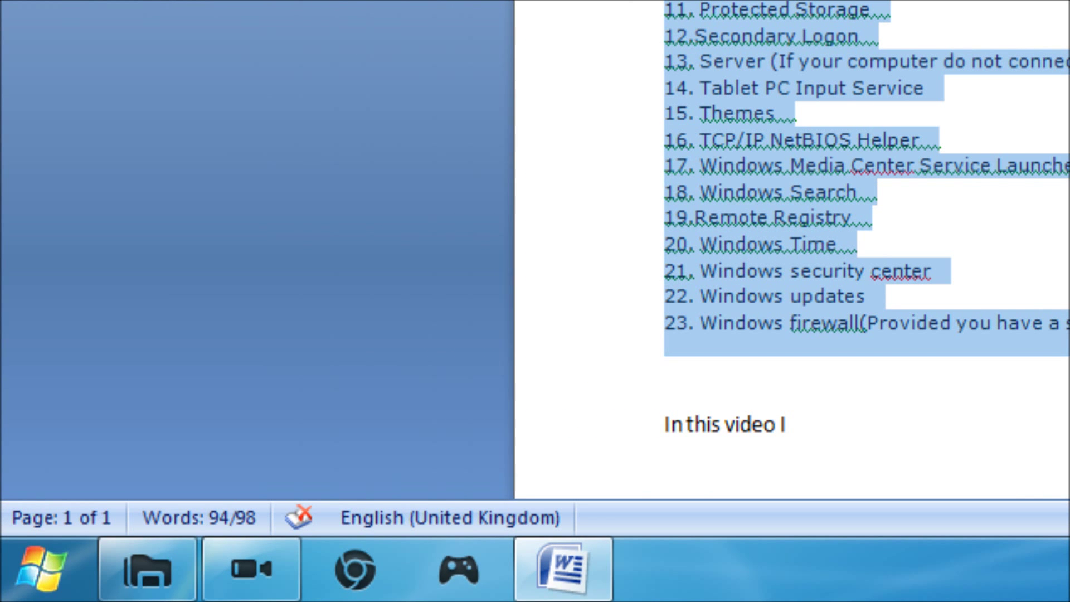
click(45, 553)
Step: Untick the fade, slide and shadow visual effects in Computer's Performance Settings and save
right_click(563, 159)
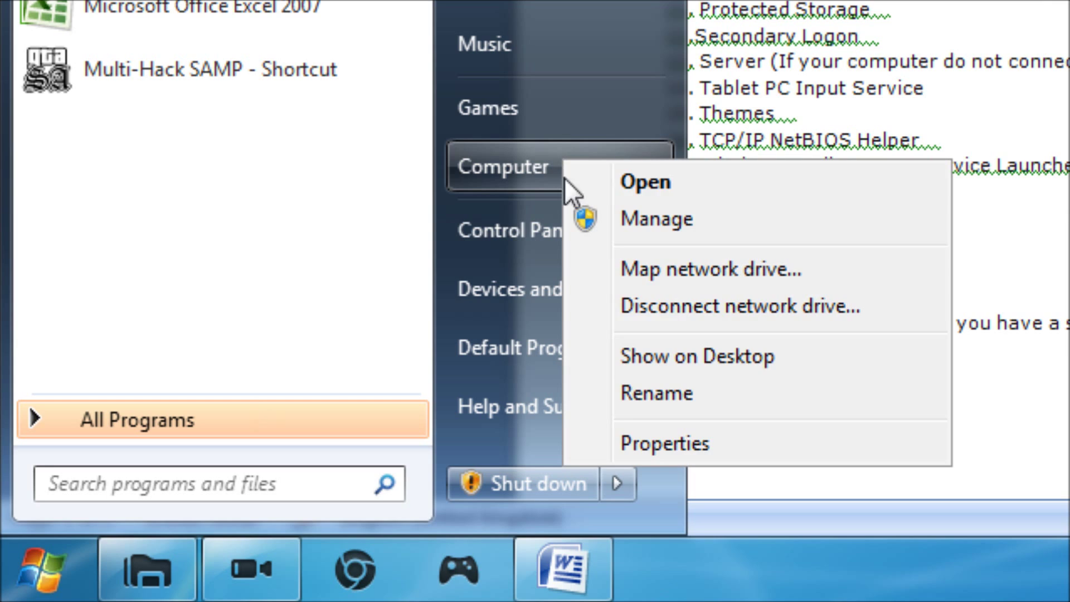
click(619, 440)
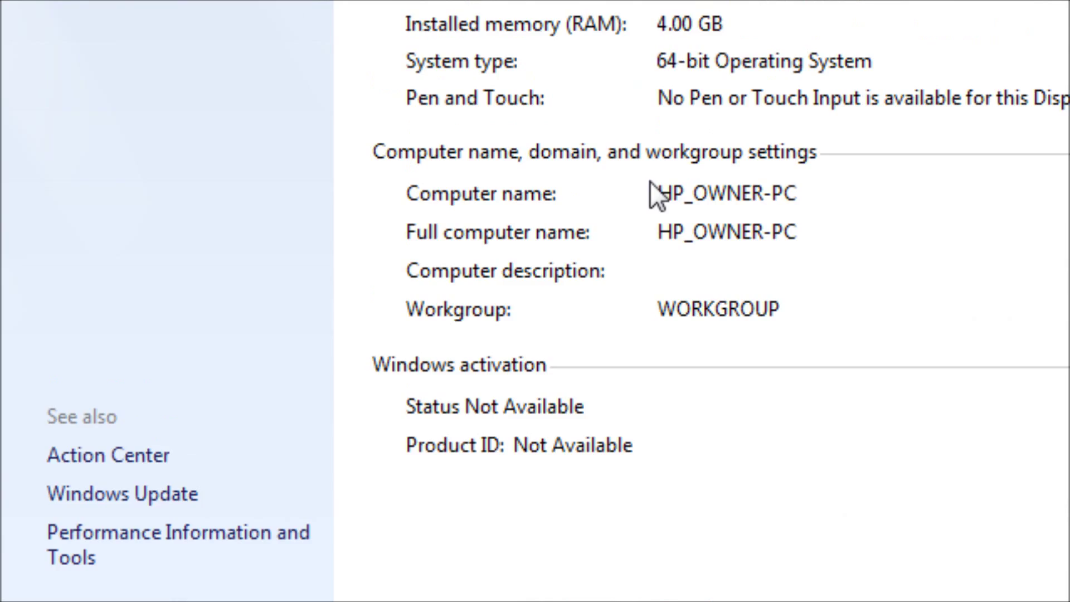
click(187, 172)
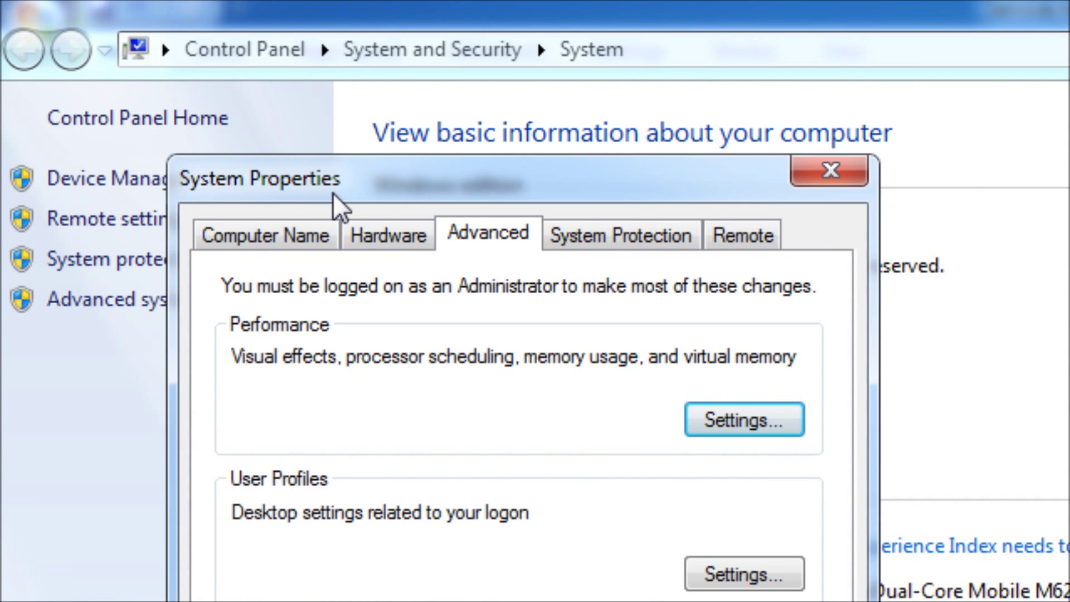
drag(333, 57, 703, 25)
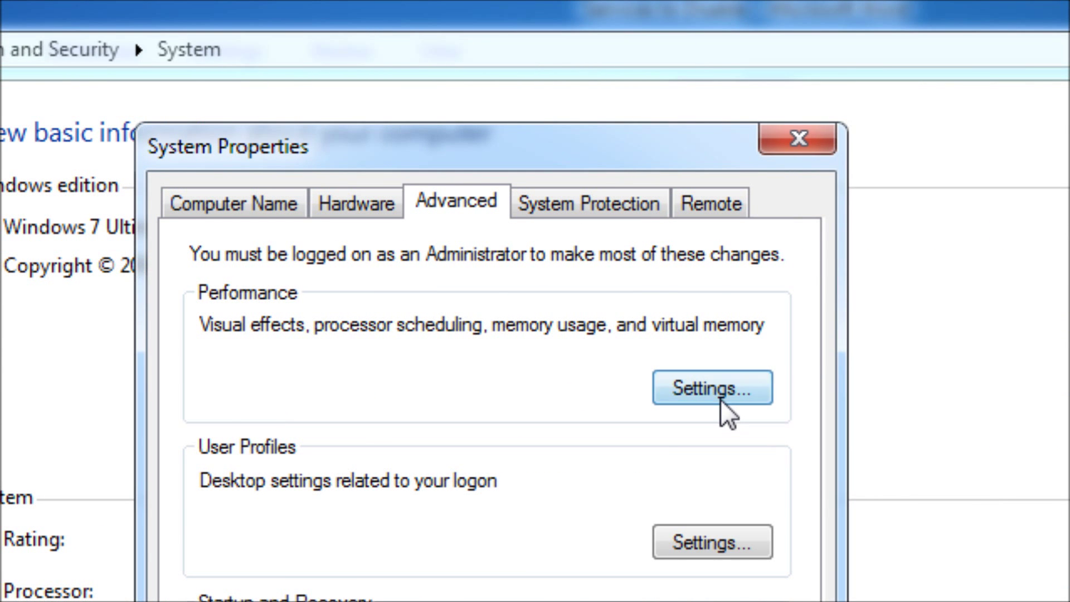
click(989, 398)
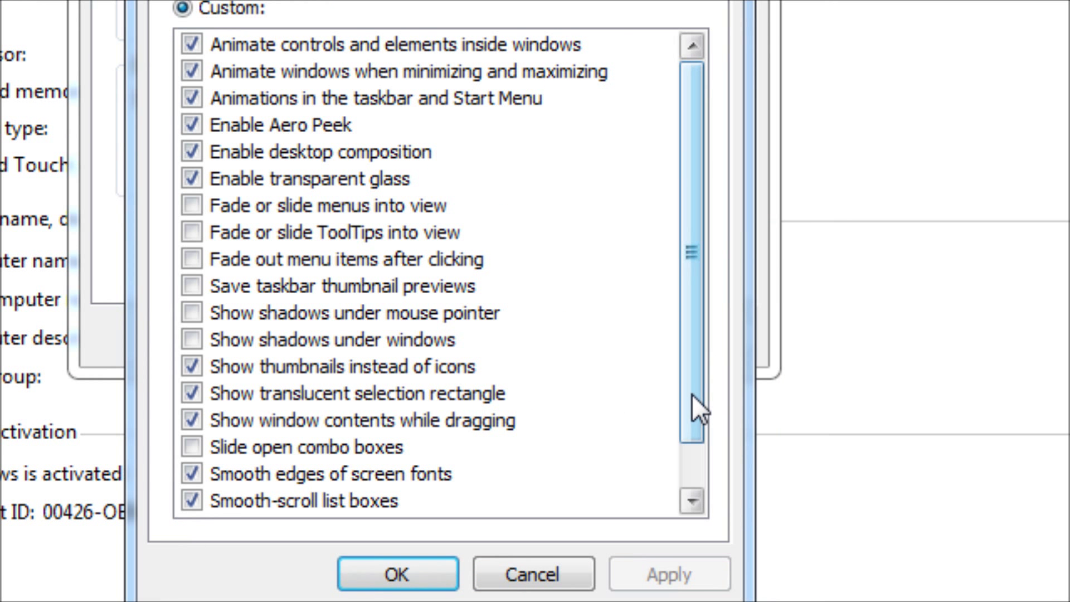
drag(691, 393, 707, 453)
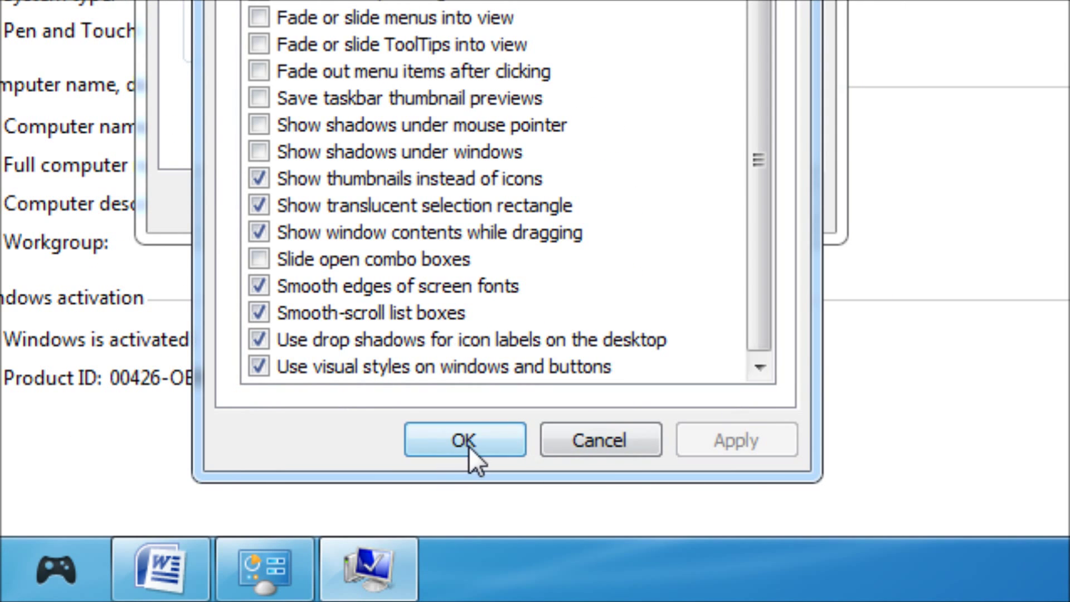
click(469, 446)
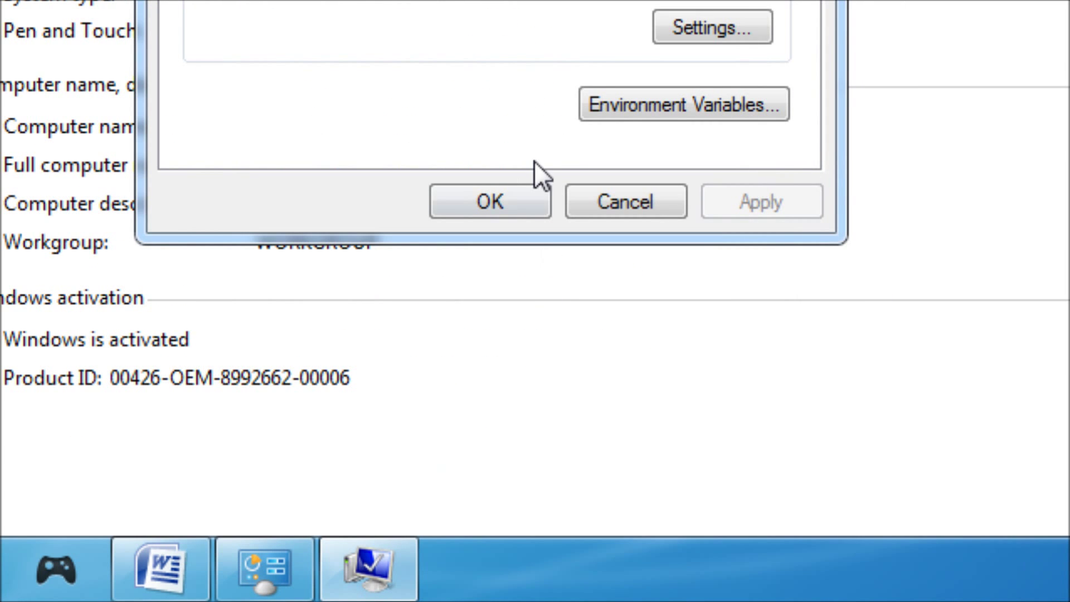
click(515, 206)
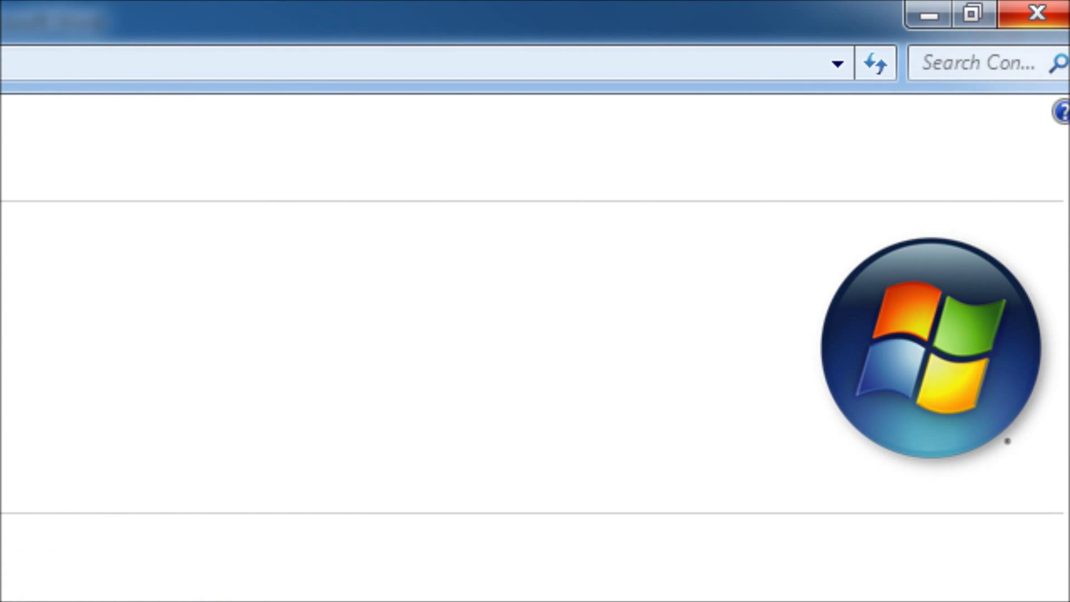
click(1036, 12)
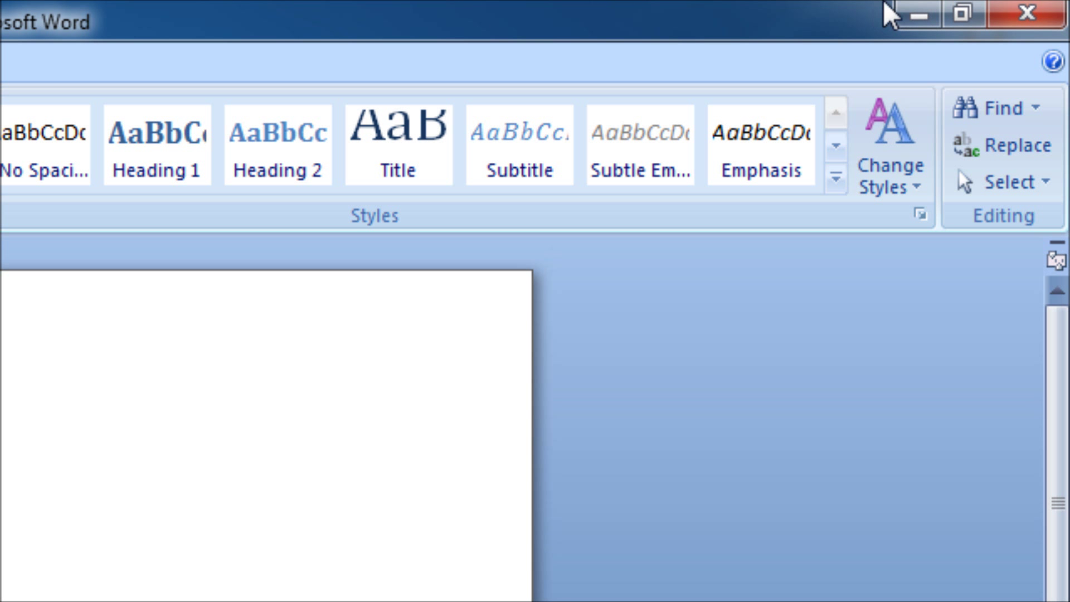
click(910, 7)
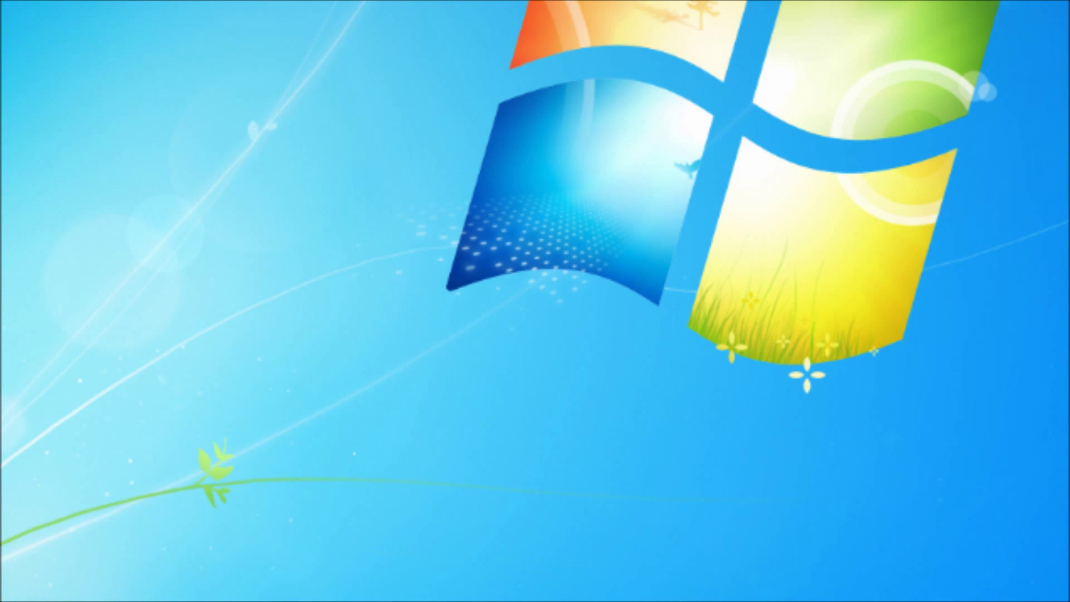
Step: Open Chrome's Options at the Under the Bonnet settings
key(super)
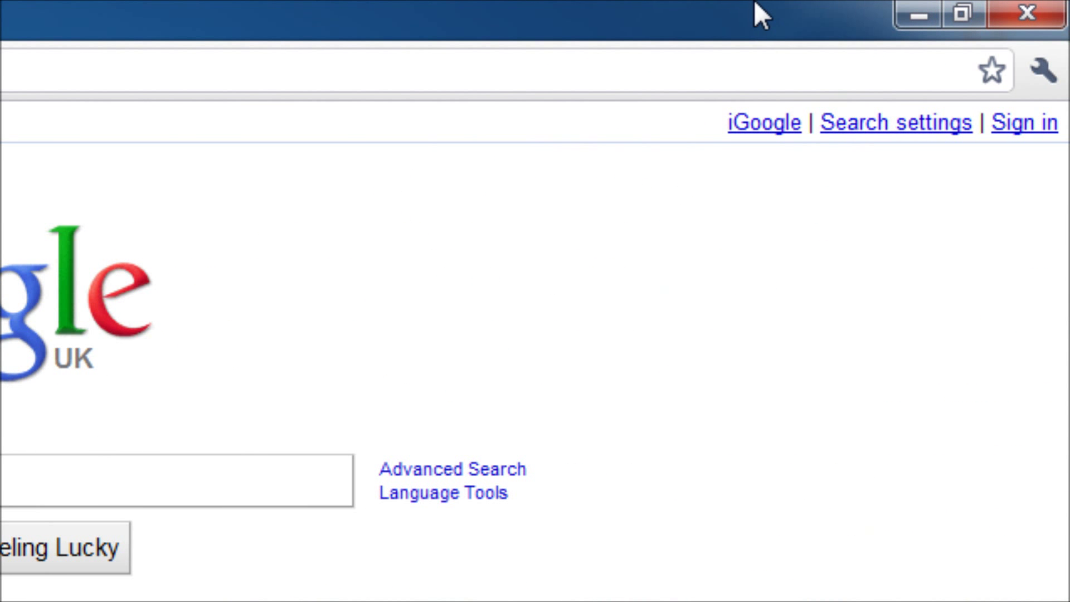
click(1059, 81)
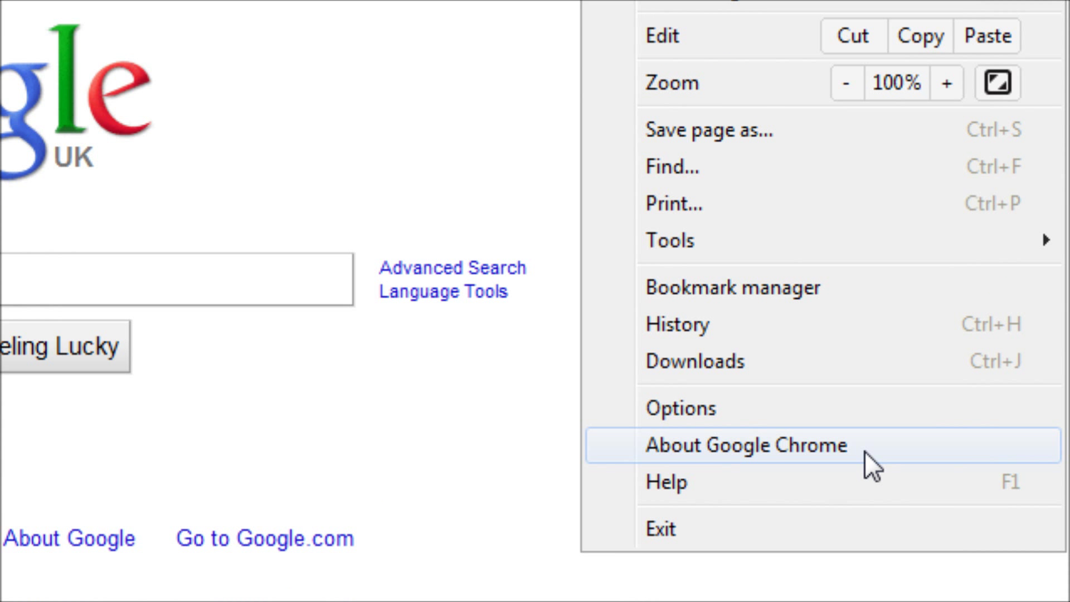
click(883, 414)
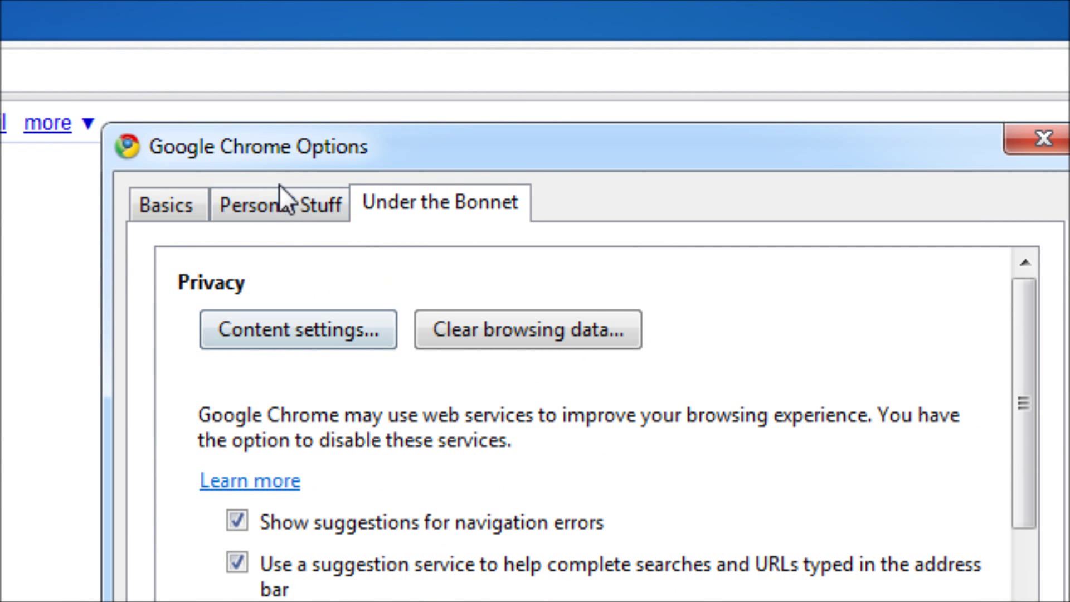
click(271, 207)
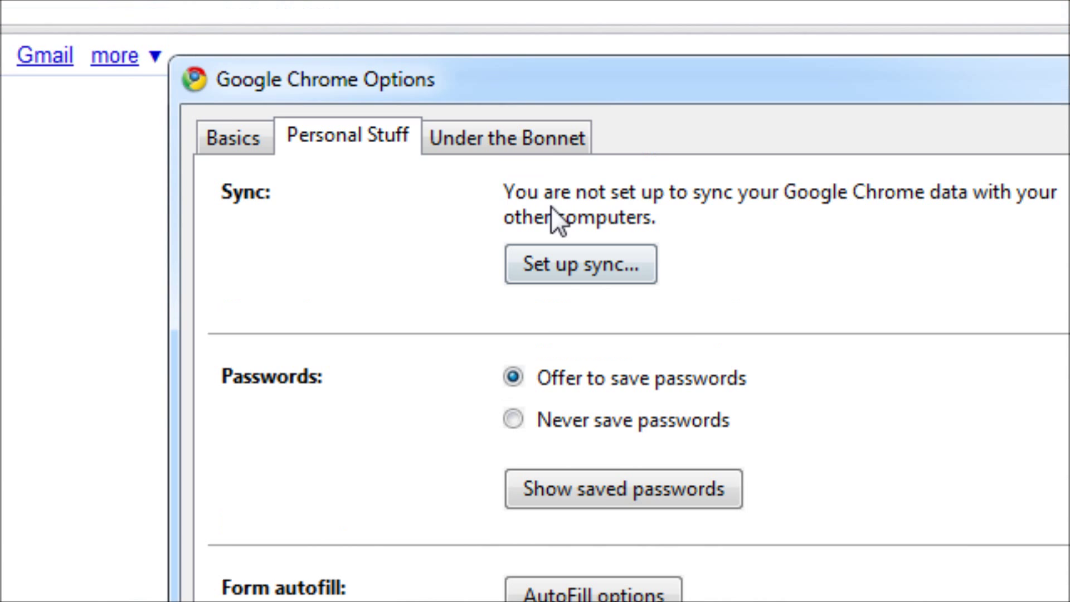
click(551, 207)
Step: Check the cookie content settings, then bring up Clear Browsing Data
scroll(664, 402, down, 8)
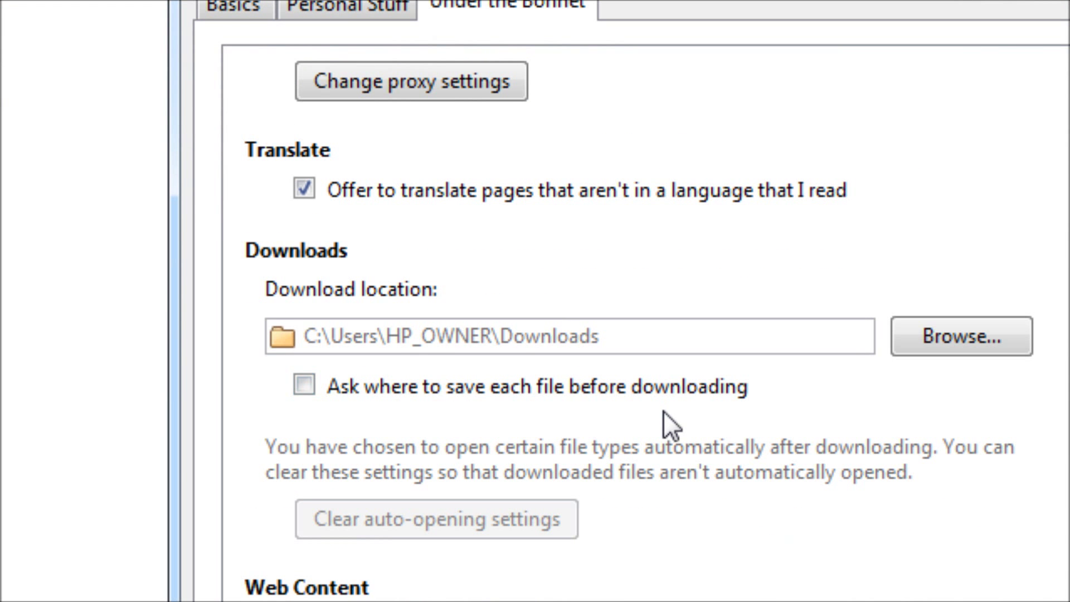
scroll(663, 423, down, 5)
scroll(363, 108, up, 13)
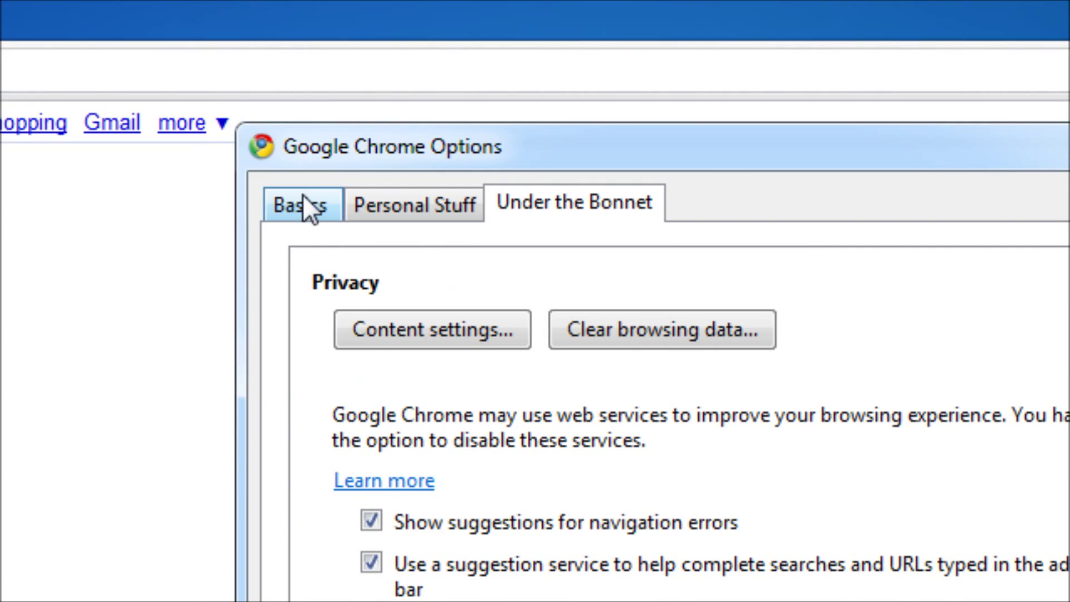
click(378, 324)
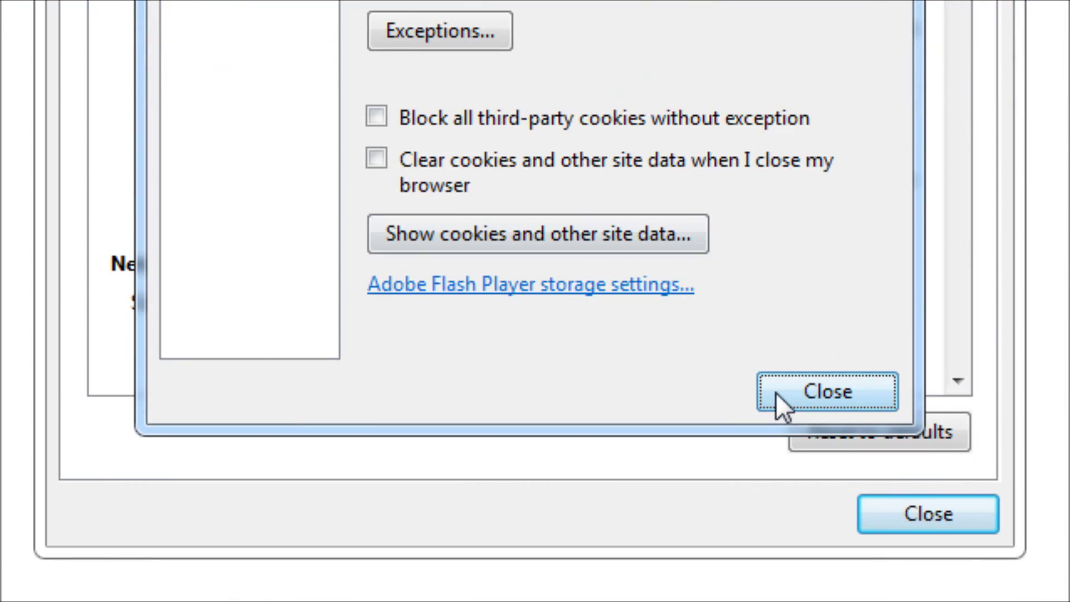
click(776, 393)
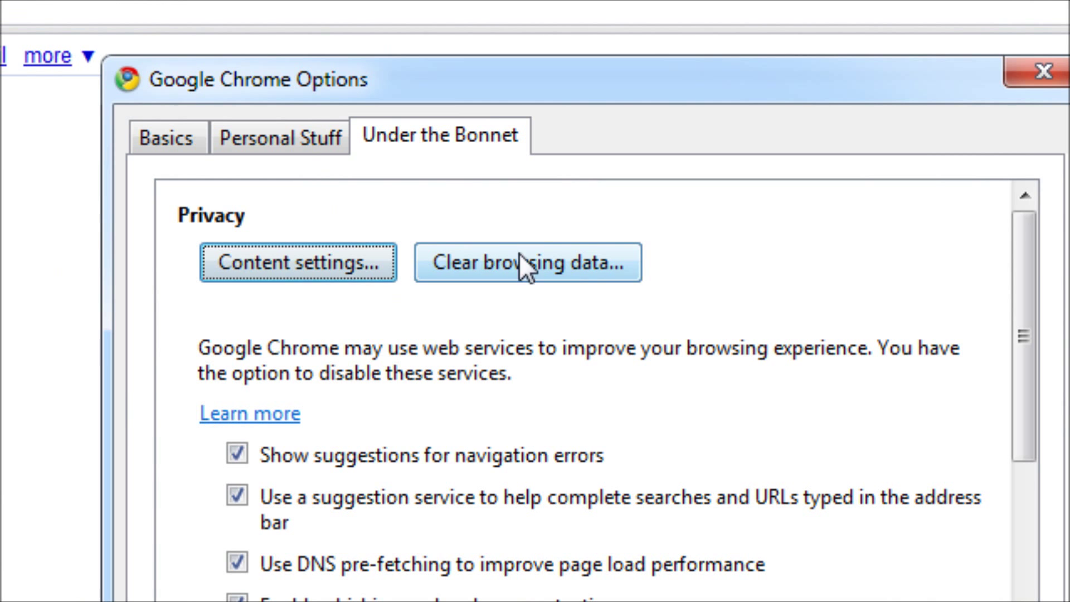
click(580, 274)
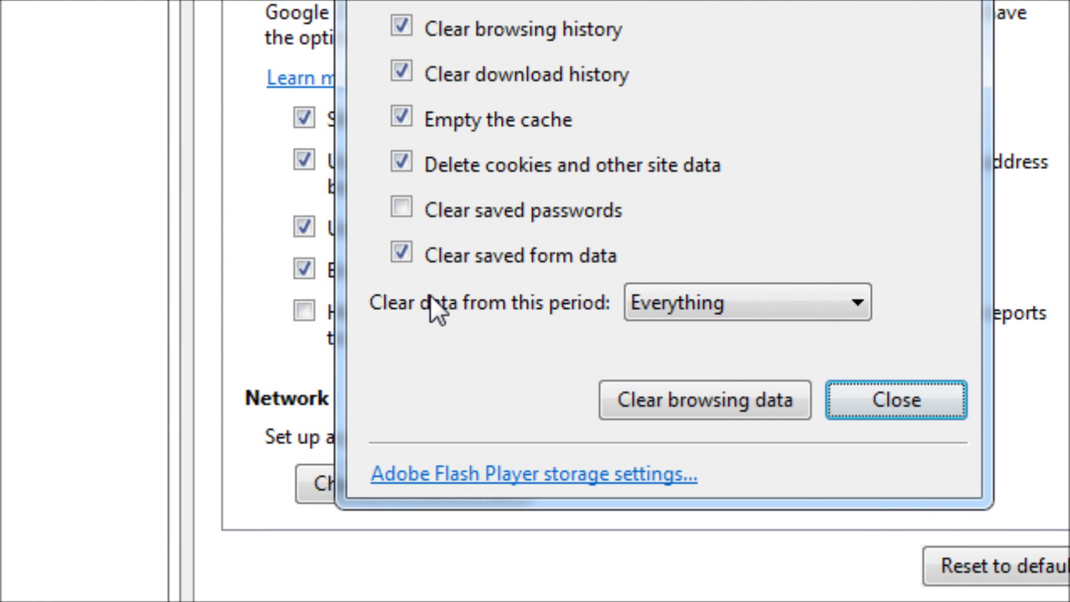
Step: Clear Chrome's history, downloads, cache, cookies and form data for the period 'Everything', then close Options
click(657, 300)
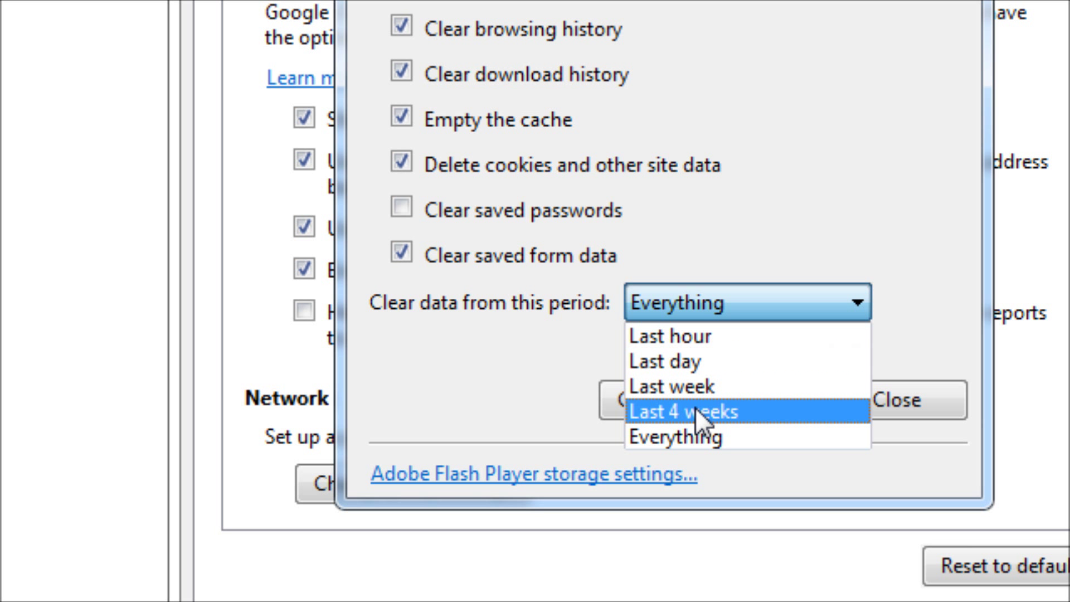
click(697, 440)
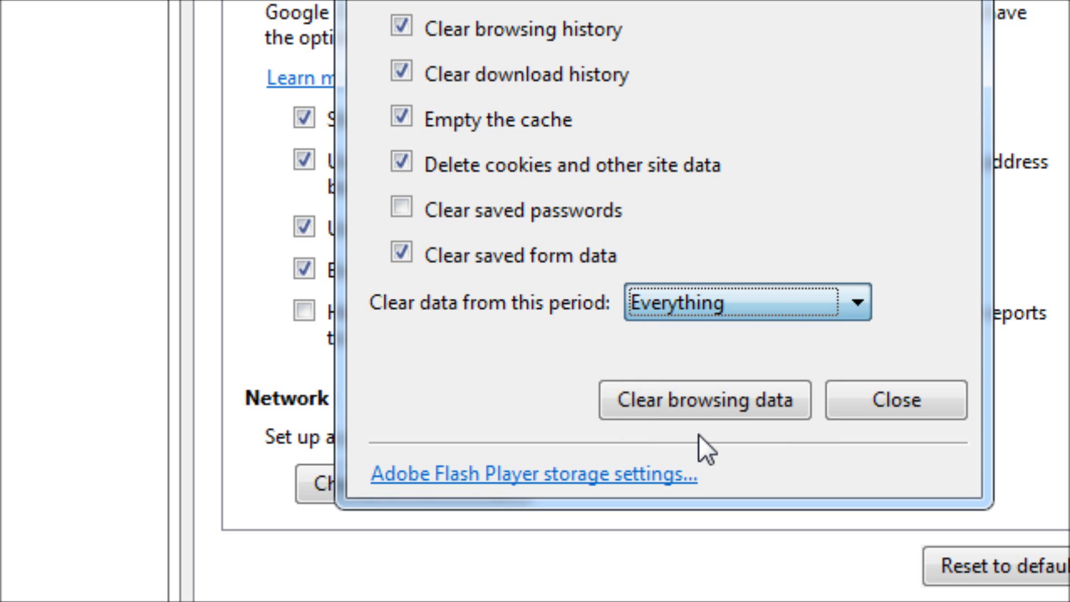
click(722, 404)
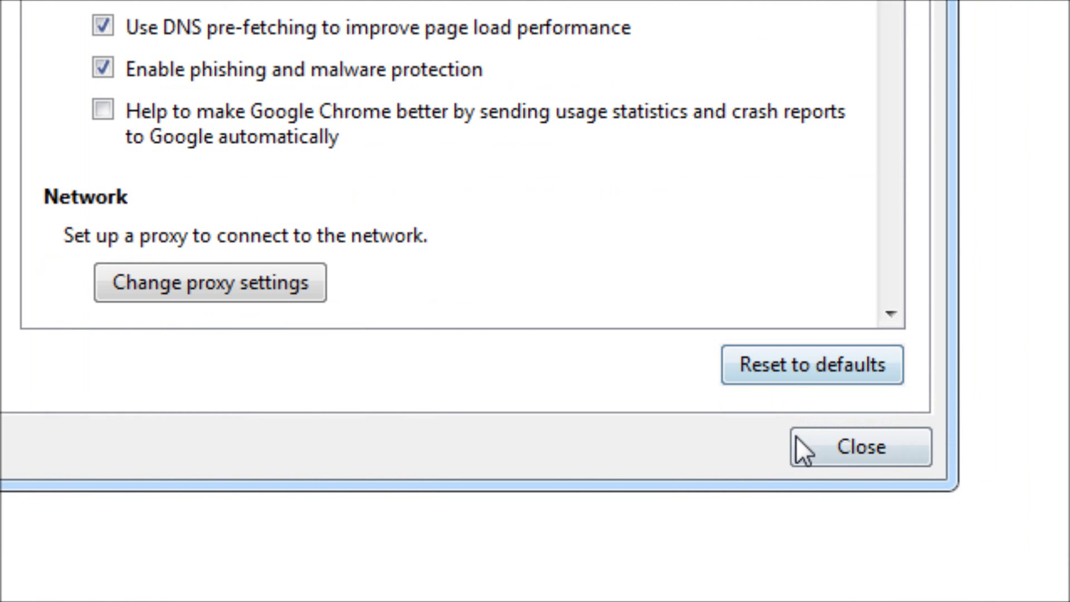
click(864, 514)
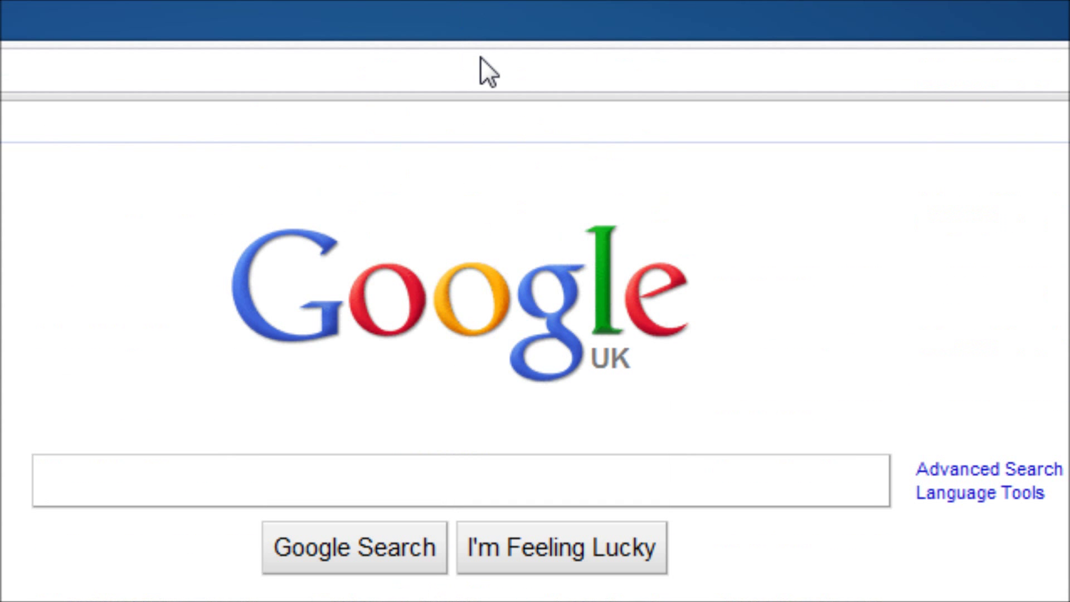
Step: Enter 'youtube' and open the suggested YouTube channel page, then scroll through it
text(youtube)
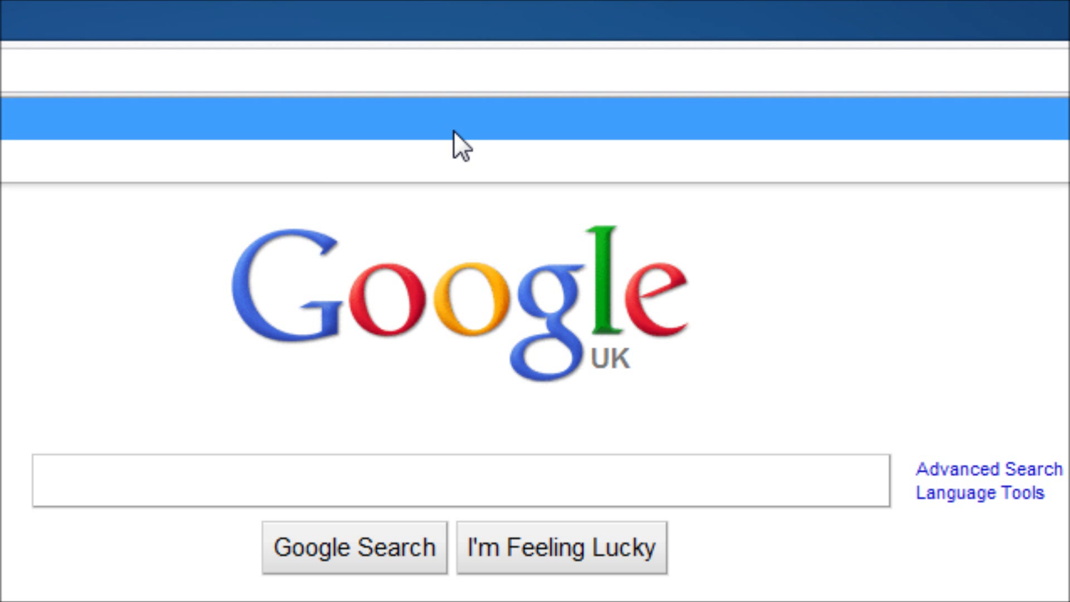
click(454, 131)
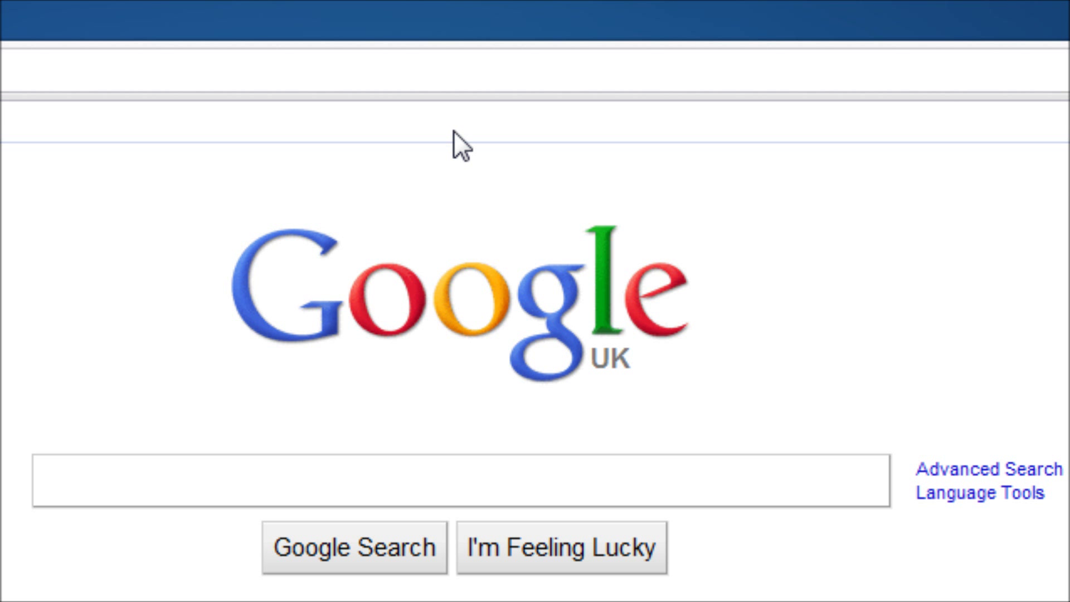
scroll(426, 360, down, 5)
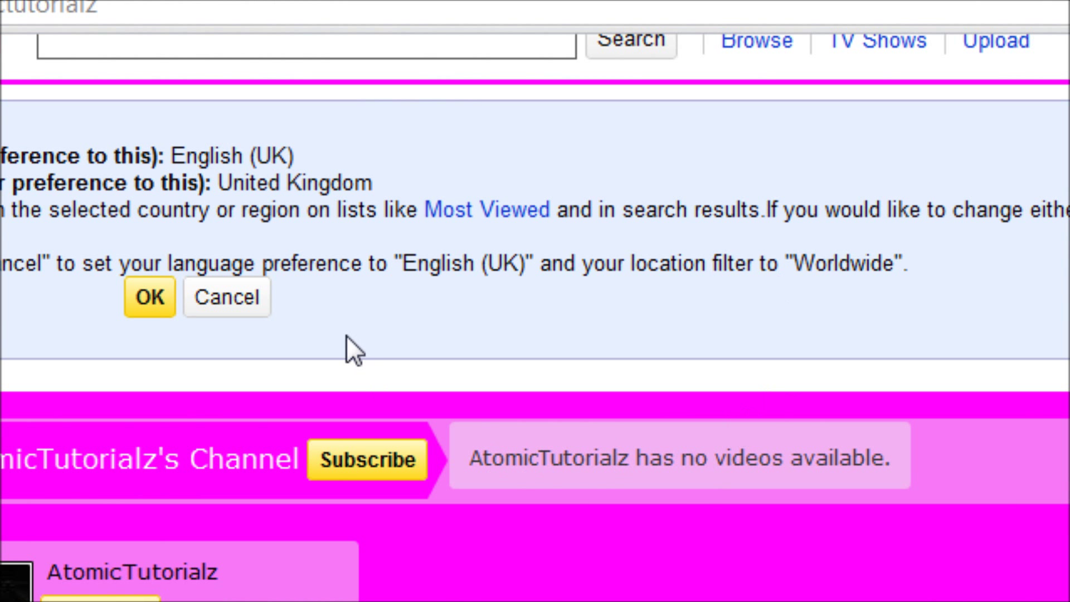
scroll(507, 378, up, 1)
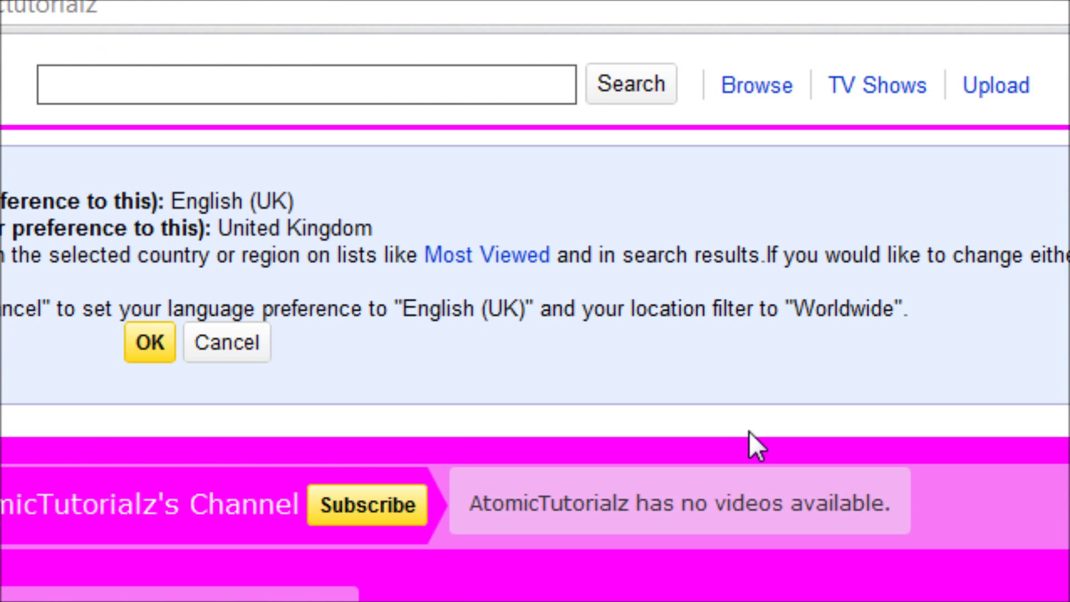